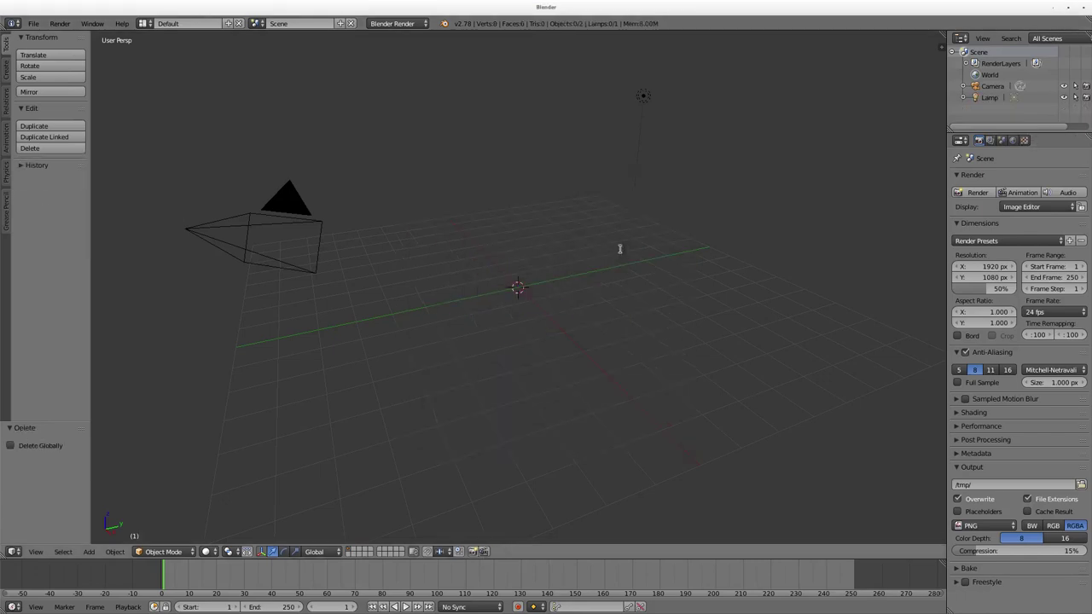
Replace the default cube with a plane scaled up 10 times
key(space)
text(plane)
key(Return)
key(s)
key(Return)
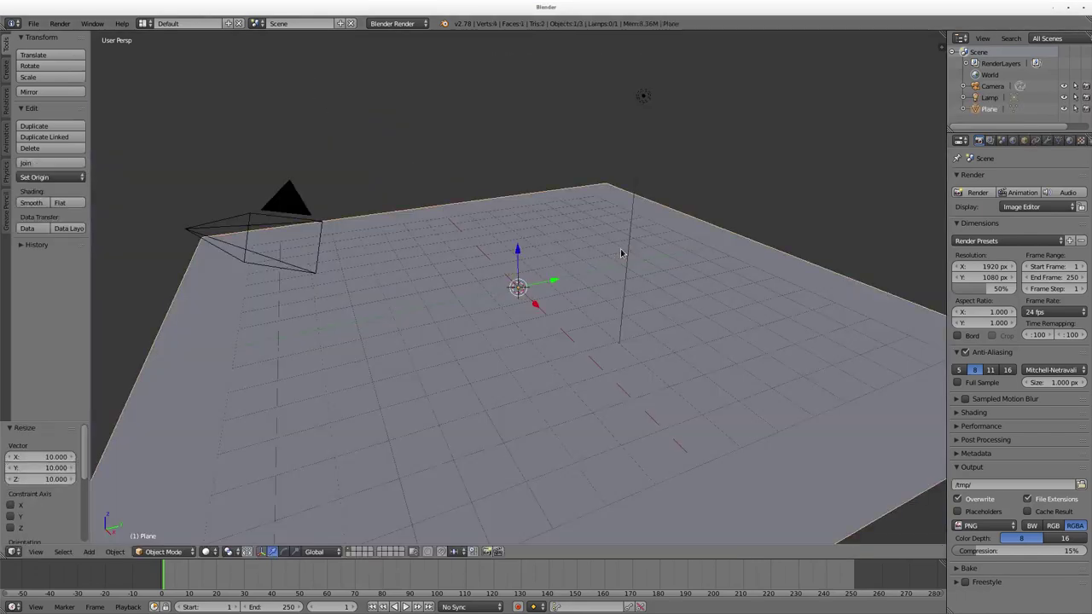
Subdivide the plane's mesh twice, raising the cuts to 10
key(Tab)
key(space)
key(a)
key(w)
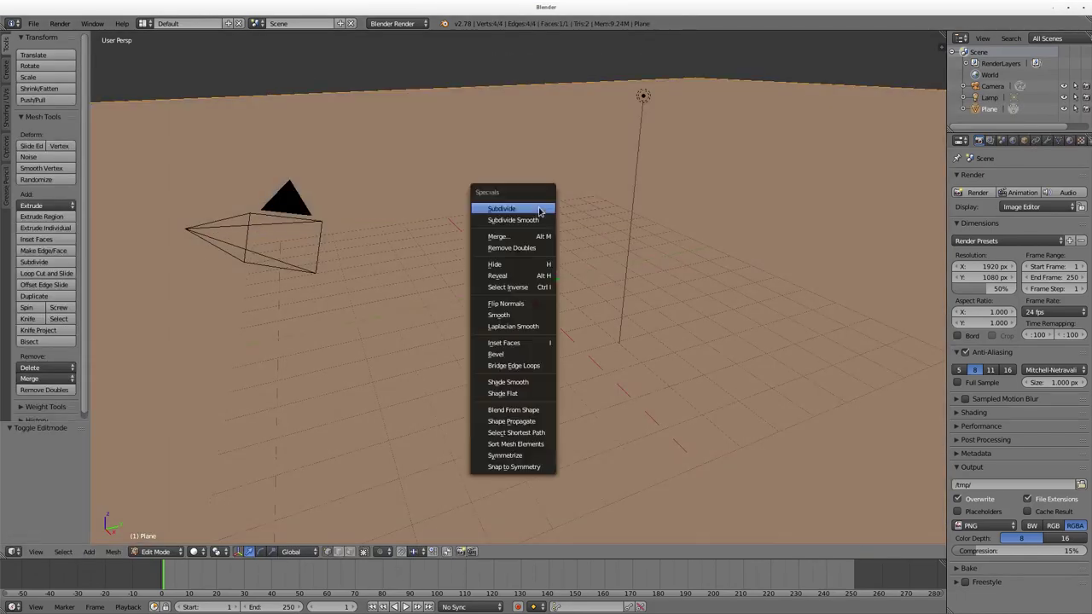
click(512, 212)
drag(35, 457, 71, 450)
key(w)
click(333, 310)
key(Tab)
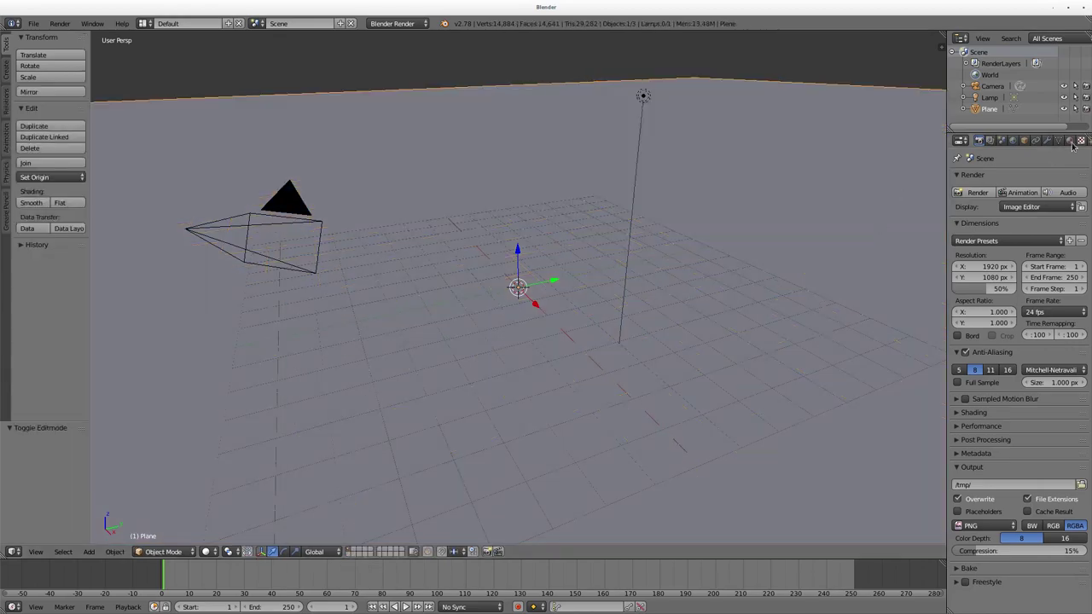
Add a Wireframe modifier with 0.0001 thickness and align the camera low across the grid
click(1046, 140)
click(1020, 178)
click(869, 392)
drag(986, 232, 609, 211)
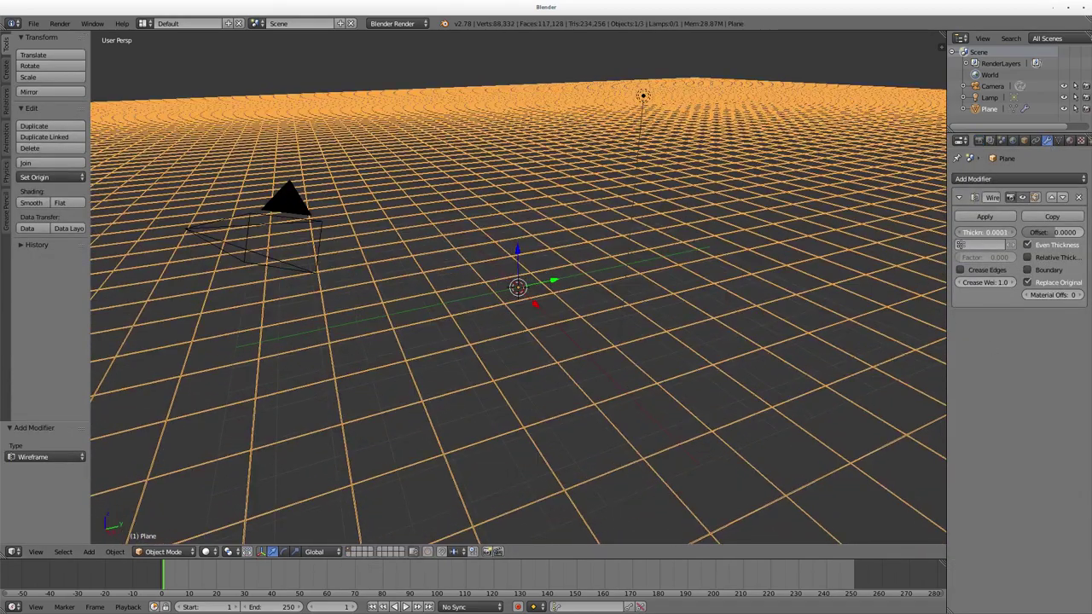
middle_drag(609, 211, 614, 235)
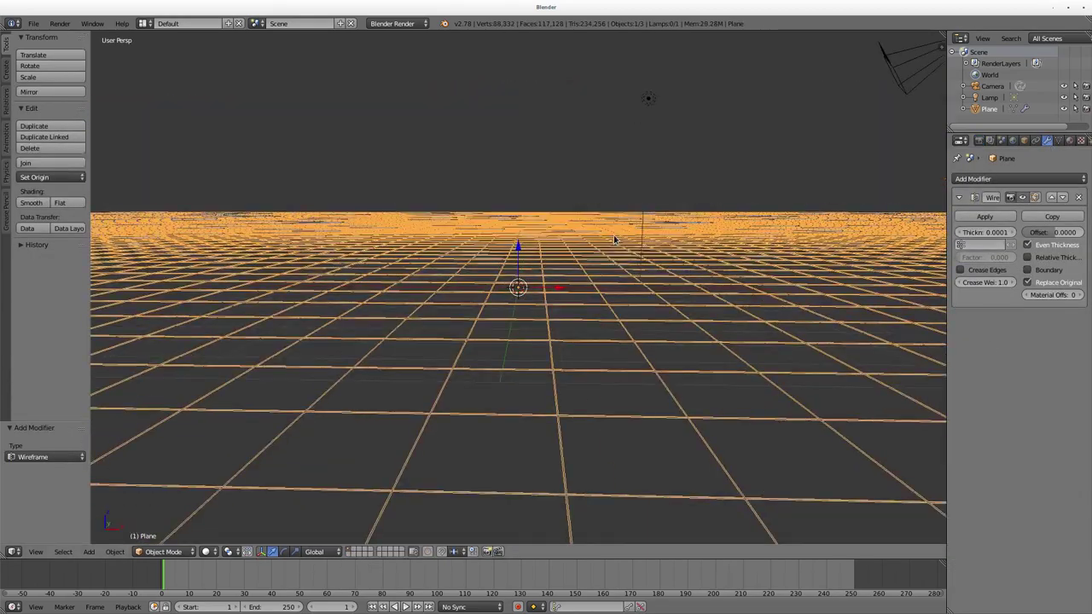
key(F12)
Give the plane a new shadeless magenta material and test-render the grid
click(1070, 140)
key(Escape)
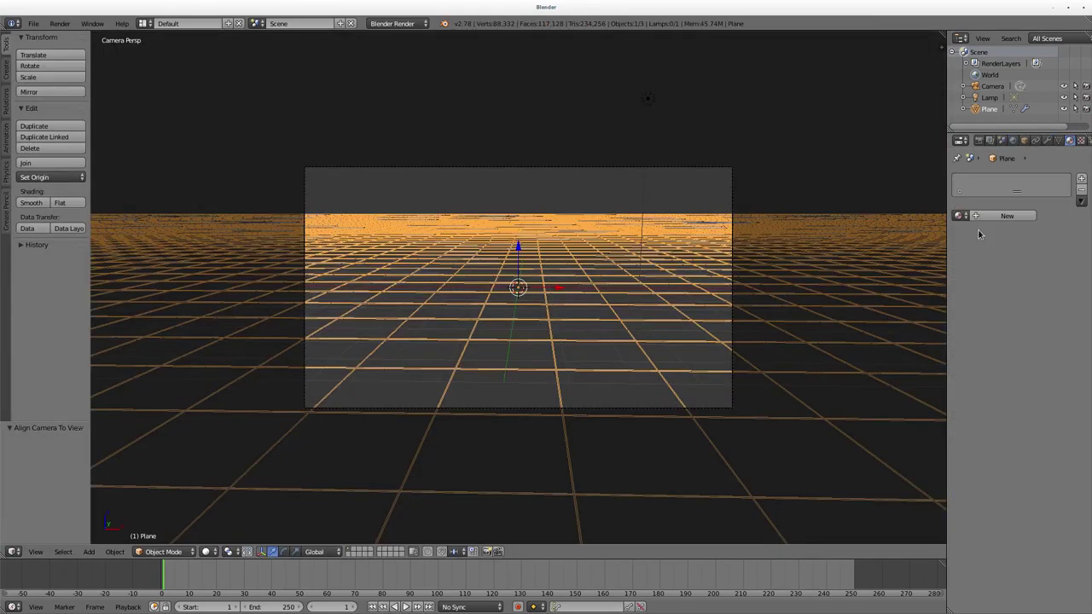
click(1024, 178)
click(981, 355)
key(F12)
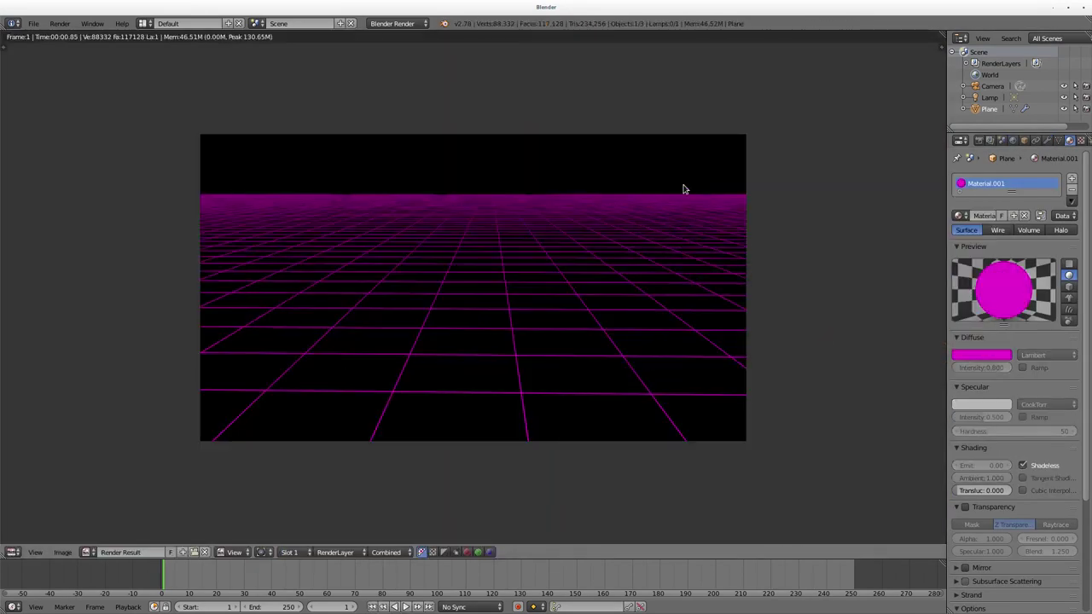
key(Escape)
Tilt the camera to 10.33° and re-render to check the angle
right_click(623, 175)
click(623, 207)
key(F12)
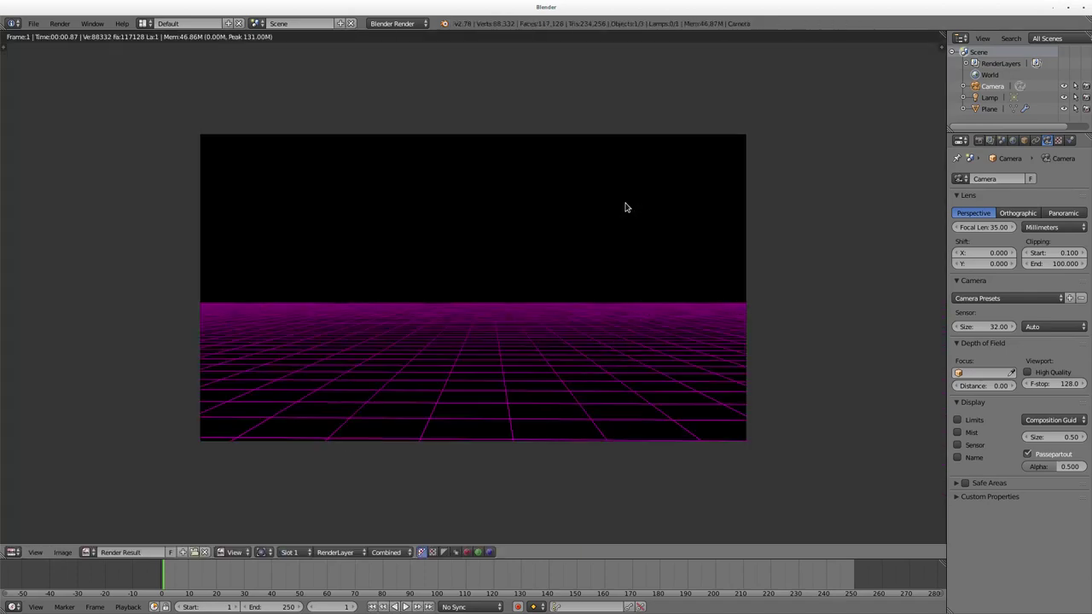
key(Escape)
click(162, 62)
In Compositing, add a Viewer and a Blur node of size 10 after Render Layers
click(172, 367)
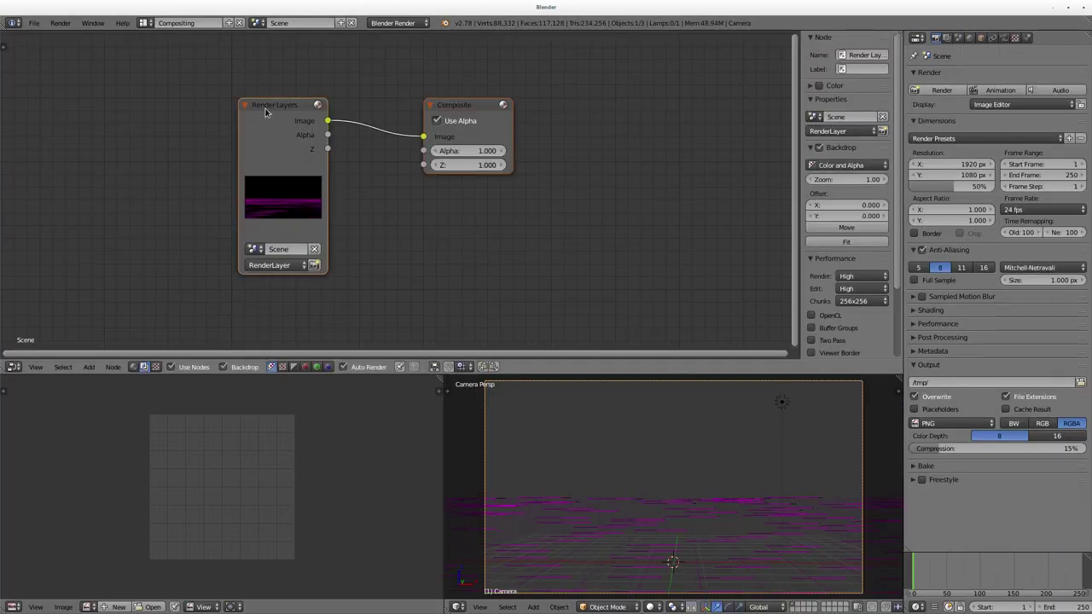
drag(299, 101, 89, 90)
key(shift+a)
click(623, 273)
key(shift+a)
click(226, 165)
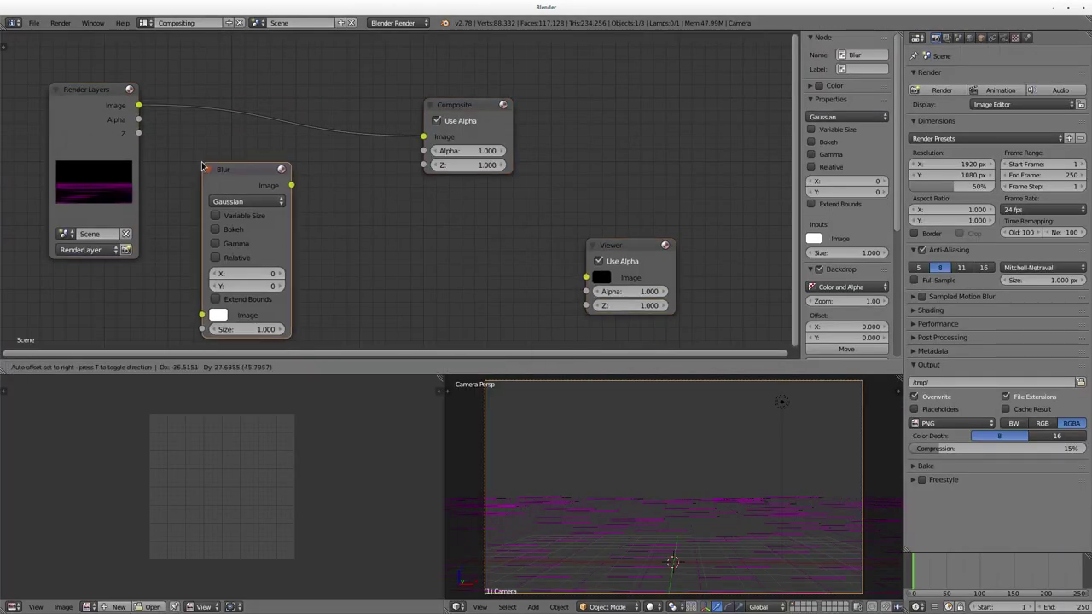
click(239, 103)
click(236, 134)
double_click(255, 205)
text(10)
Combine the blurred and original images in a Mix node set to Add, feeding the Viewer
key(shift+a)
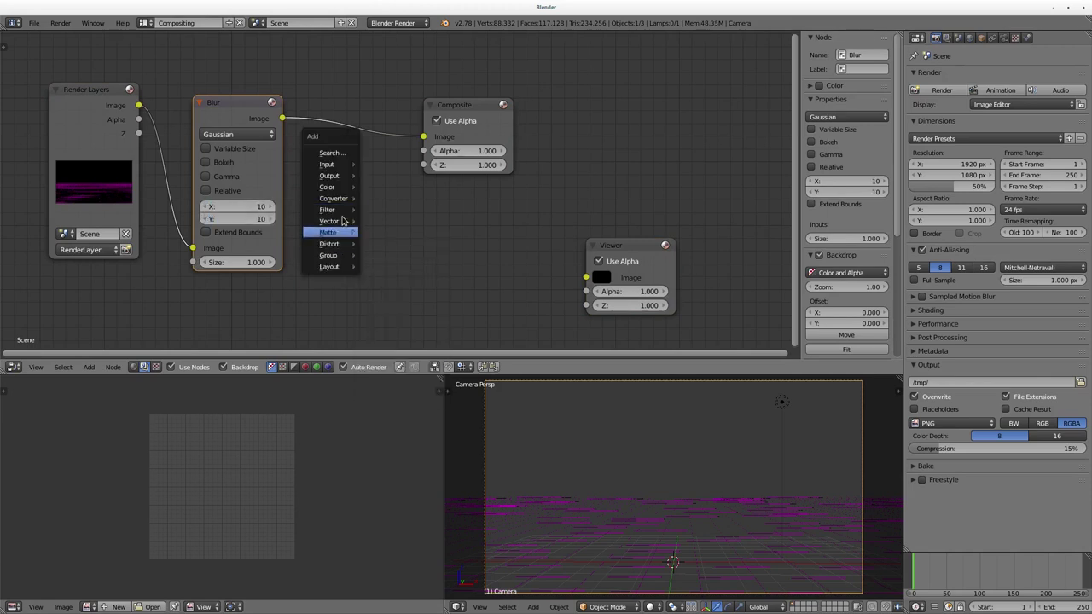
click(390, 281)
drag(282, 117, 387, 305)
drag(138, 105, 387, 304)
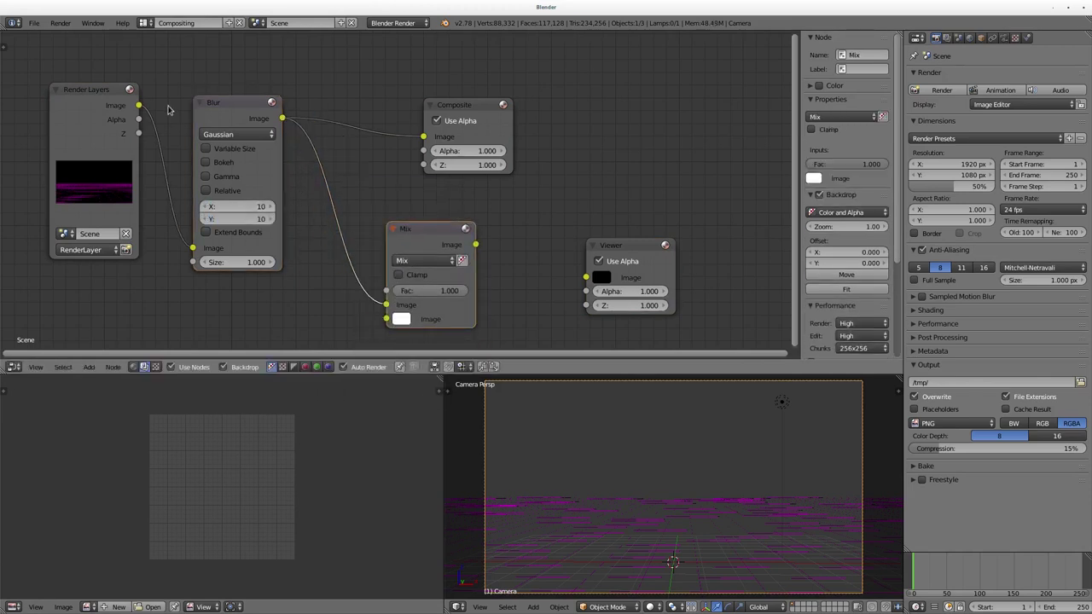
click(424, 260)
click(424, 281)
drag(475, 245, 586, 277)
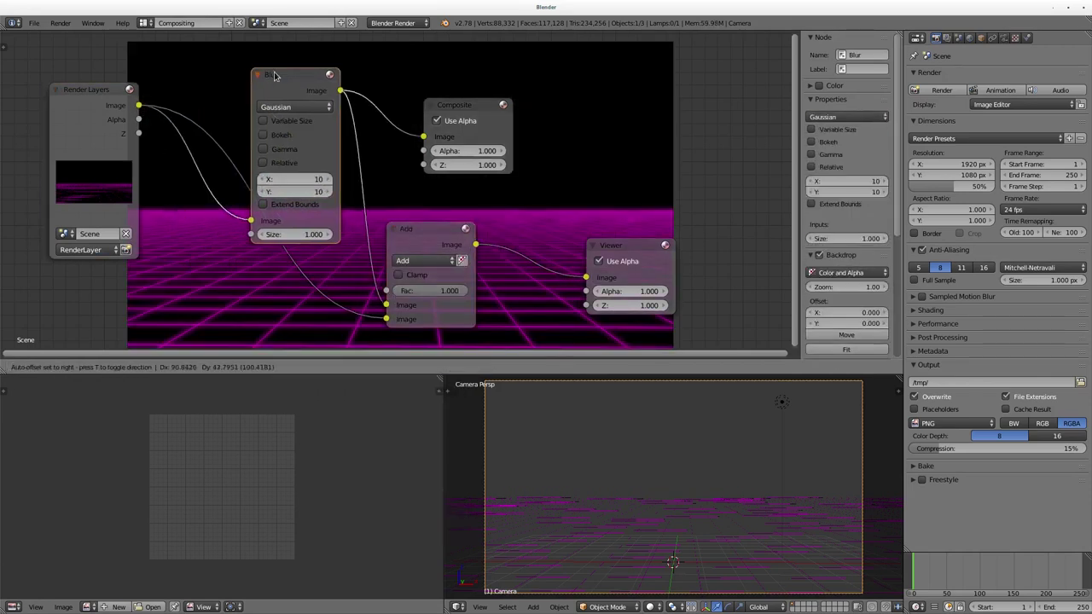
Tidy the Blur node, return to the Default layout and render
drag(230, 102, 256, 71)
click(175, 22)
click(171, 73)
key(F12)
Add a new cube and check it from the front view with a render
key(Escape)
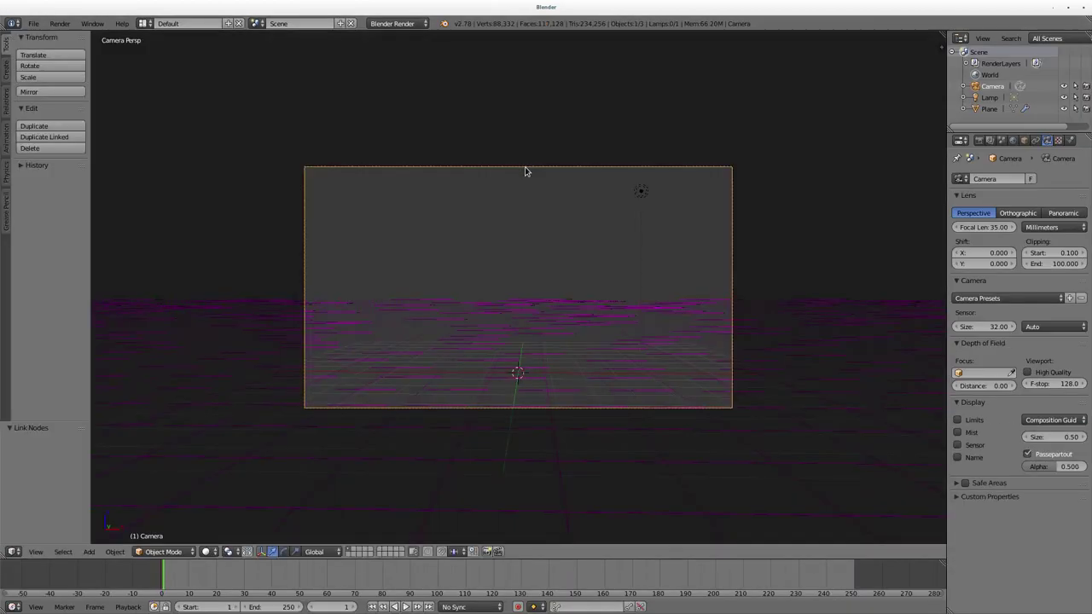
key(space)
key(Return)
key(Tab)
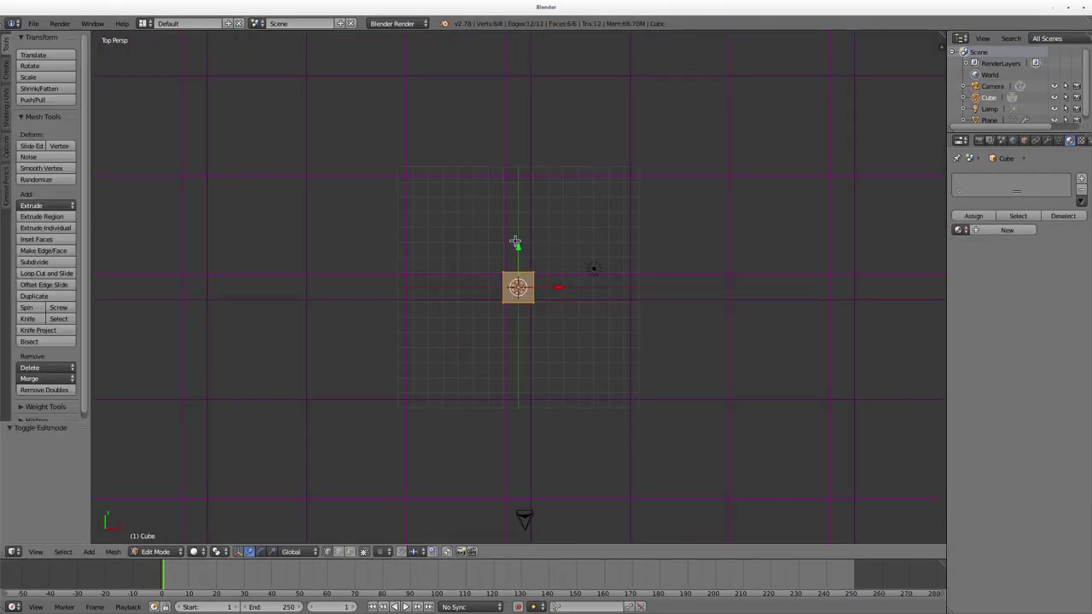
key(KP_1)
key(Return)
key(F12)
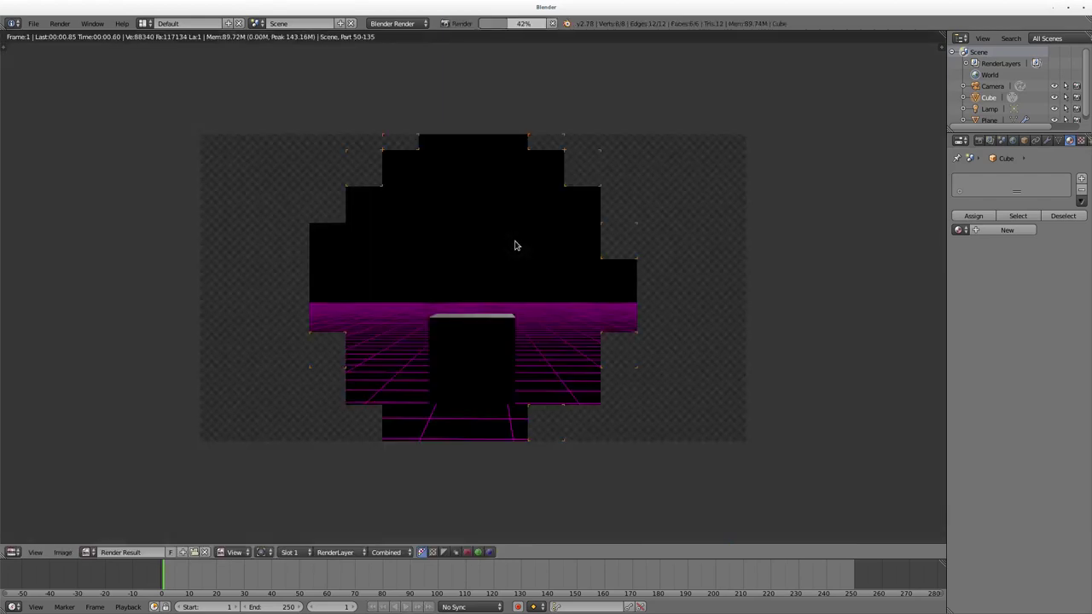
key(Escape)
key(Tab)
Add a second cube, Cube.001, and subdivide its mesh
mouse_move(563, 246)
middle_down()
mouse_move(583, 275)
mouse_move(546, 269)
middle_up()
right_click(583, 274)
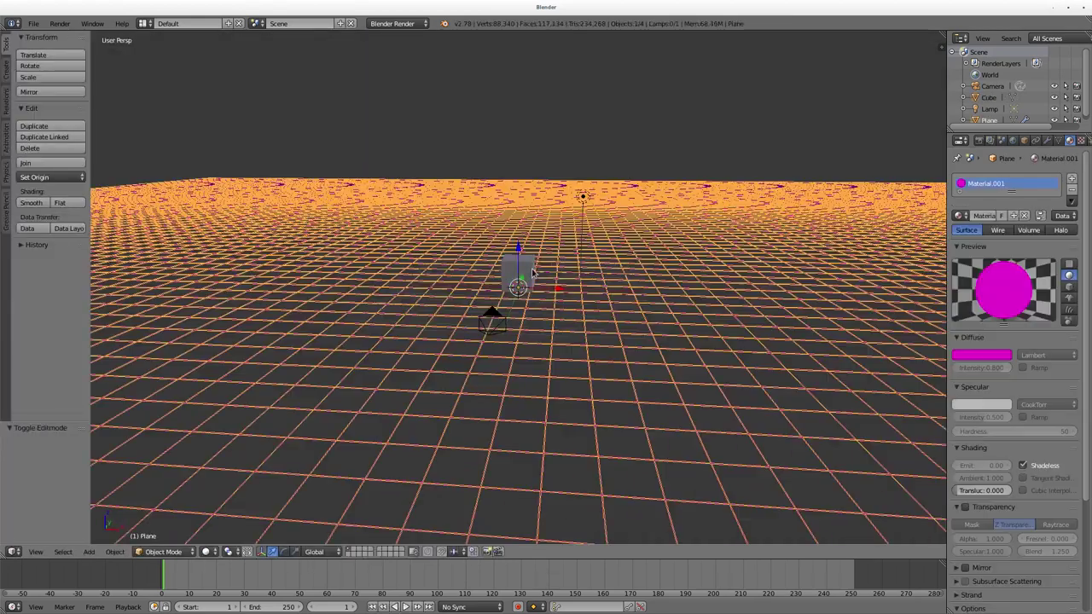
key(space)
key(Return)
key(Tab)
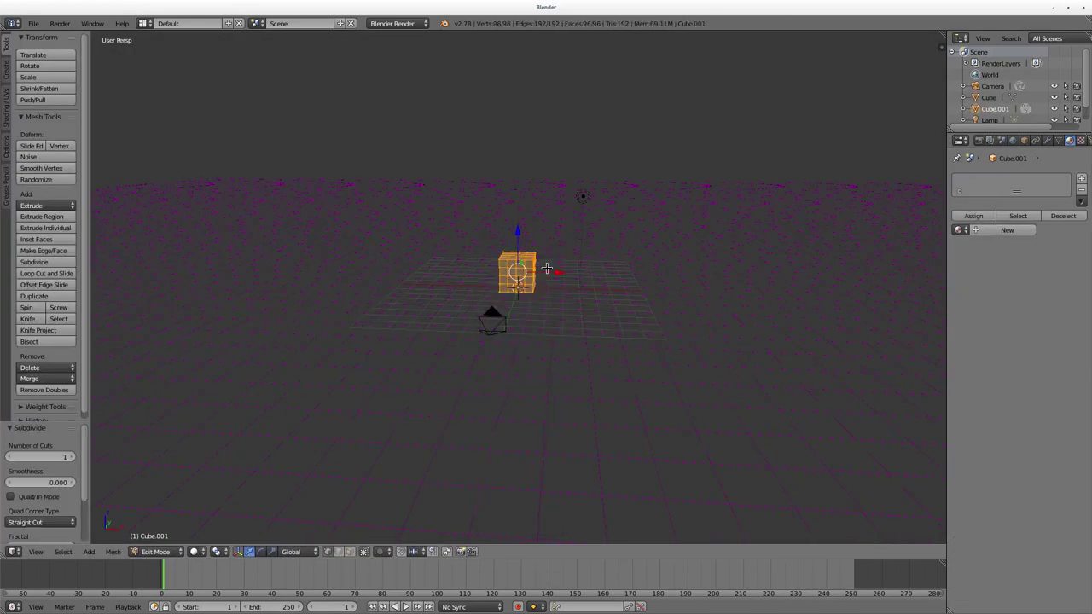
key(Tab)
Apply a Wireframe modifier to Cube.001 and render to check it
click(1048, 140)
click(1019, 178)
click(854, 385)
click(984, 216)
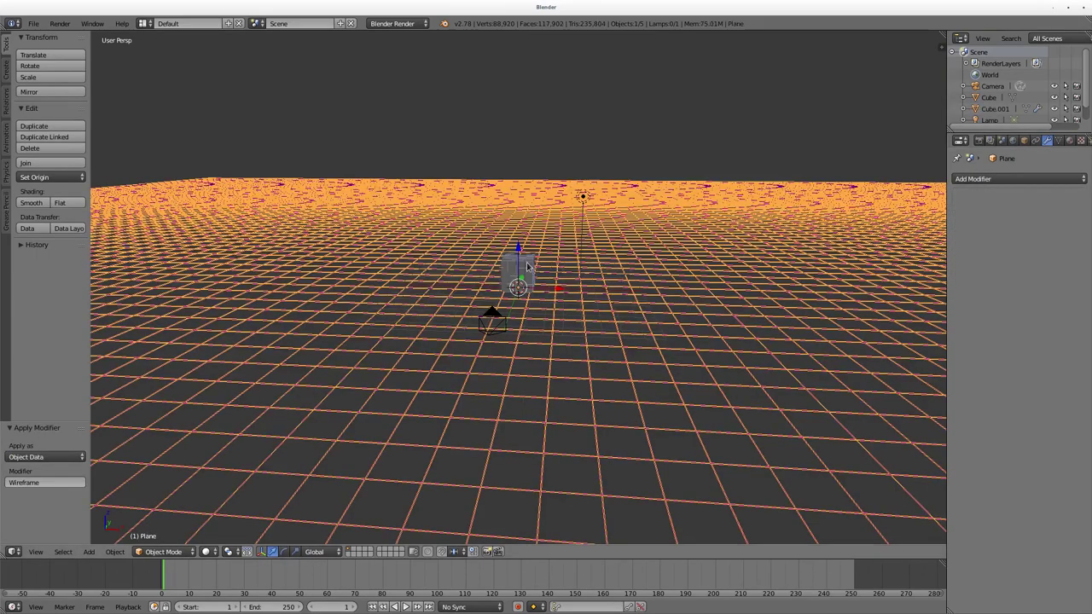
key(F12)
key(Escape)
Assign the magenta Material.001 to the wireframe cube
click(1071, 142)
click(1007, 216)
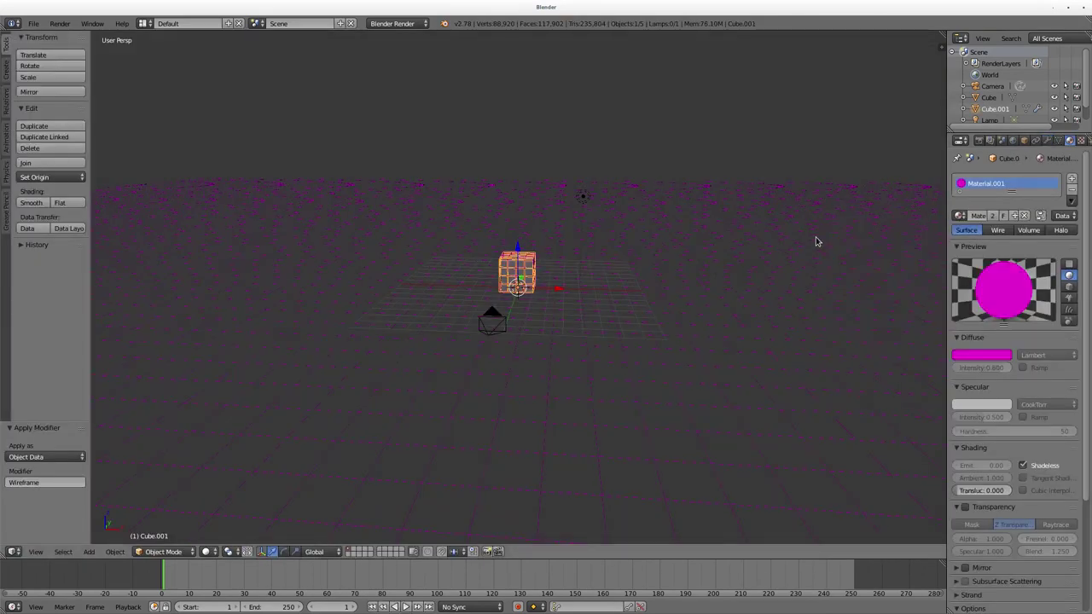
key(F12)
key(Escape)
Give the original cube a new black Material.002 and view the block from the front
click(989, 97)
click(1007, 216)
click(981, 355)
drag(1007, 213, 1007, 295)
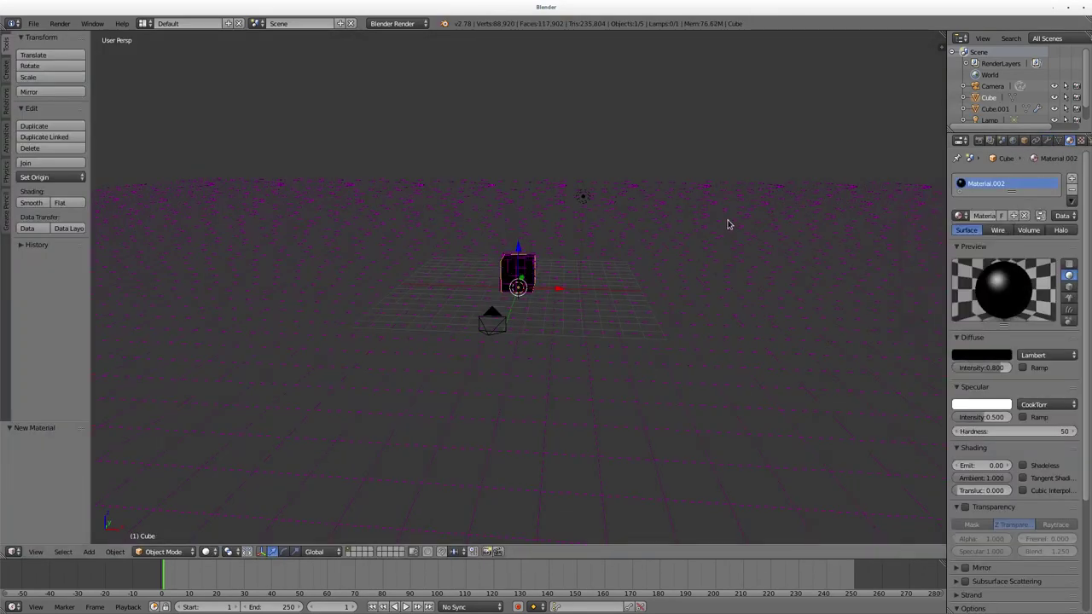
key(F12)
key(Escape)
key(KP_1)
Fit the wireframe cube to the black one and move the block left
right_drag(575, 179, 576, 181)
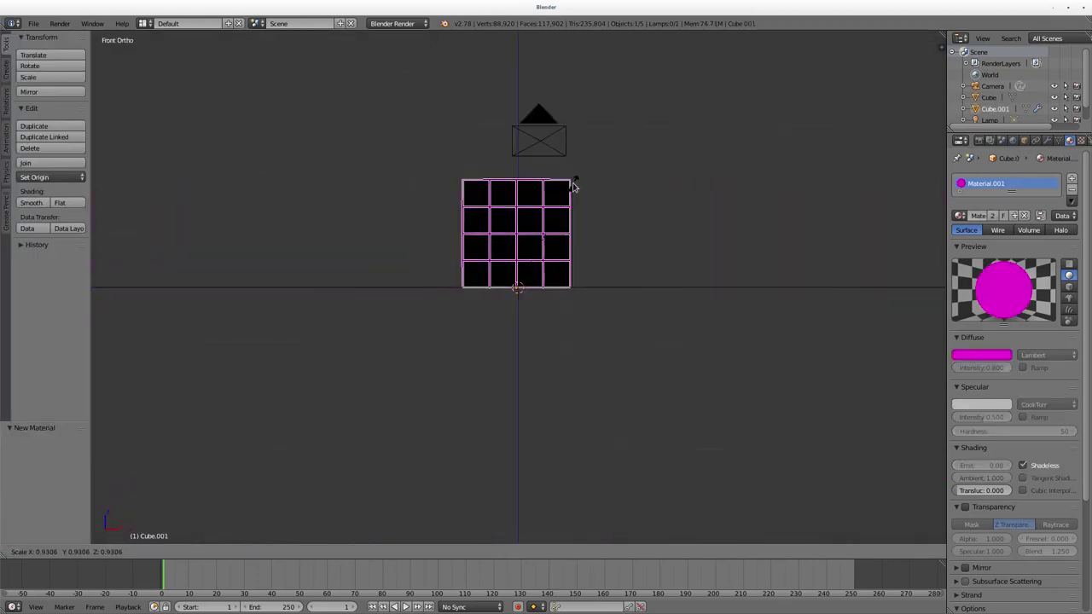
key(F12)
key(Escape)
shift+right_click(559, 196)
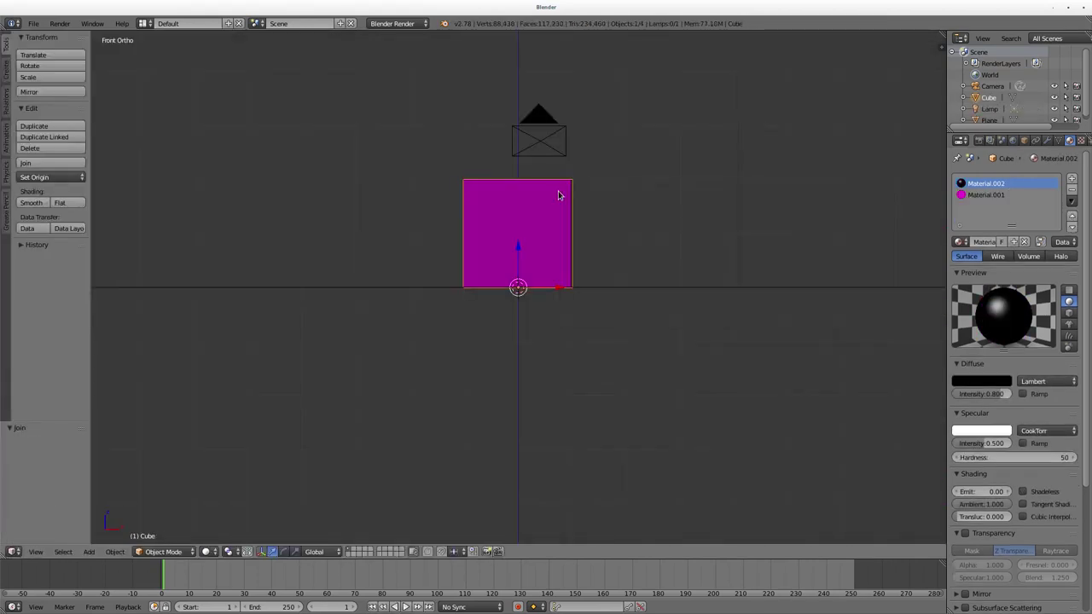
right_click(521, 219)
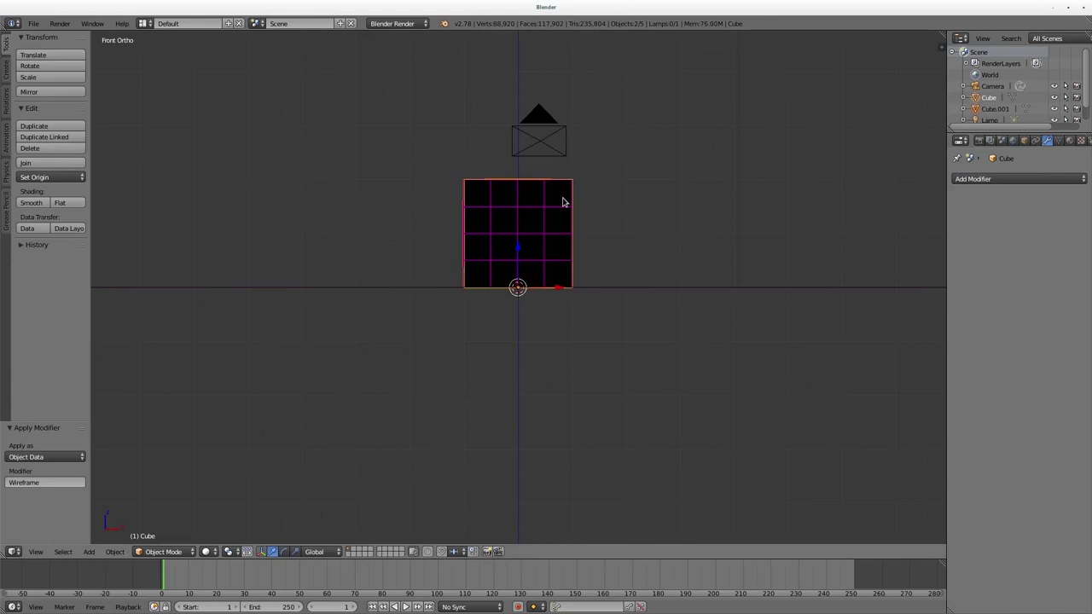
key(g)
click(402, 171)
Duplicate the block up and to the right, scaled to 0.5 width on X
key(KP_7)
scroll(589, 268, down, 5)
key(shift+d)
click(537, 275)
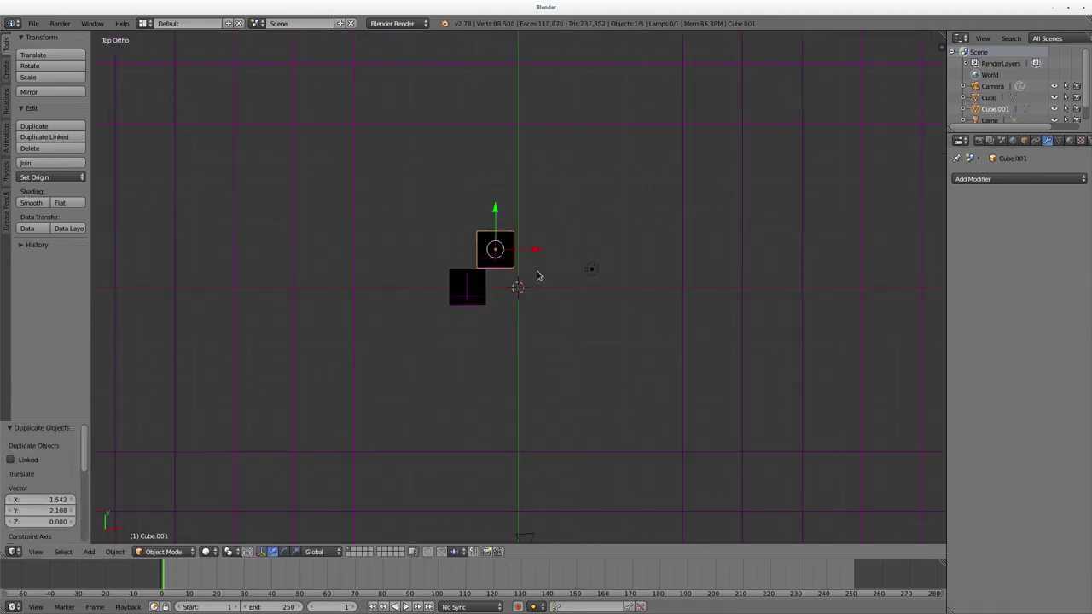
text(x0.5)
key(Return)
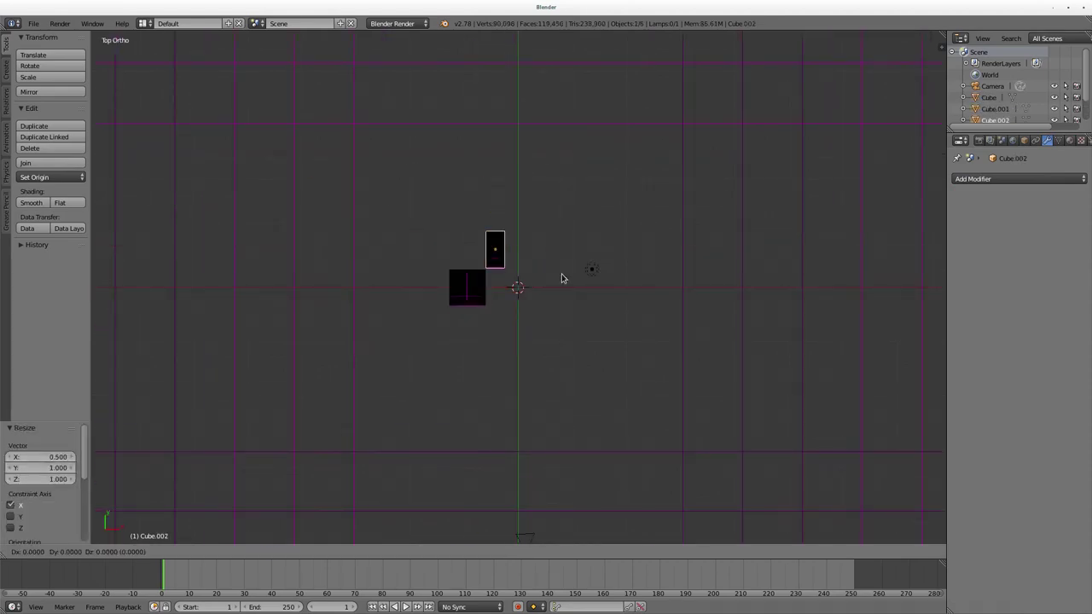
key(F12)
key(Escape)
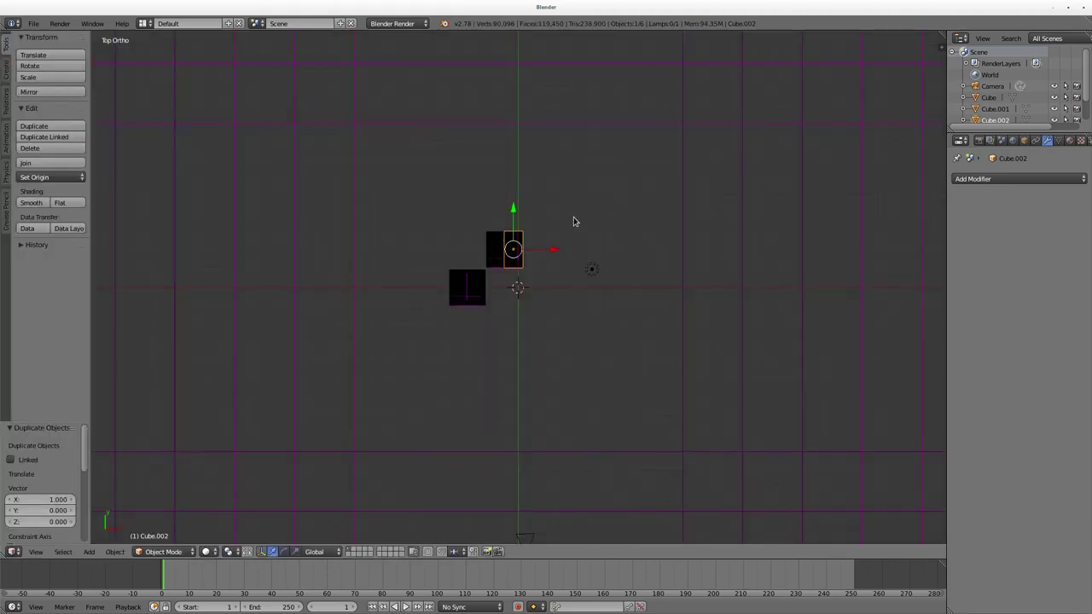
Add a new cube using the black Material.002
key(space)
text(cube)
key(Return)
click(1071, 140)
click(960, 215)
click(862, 254)
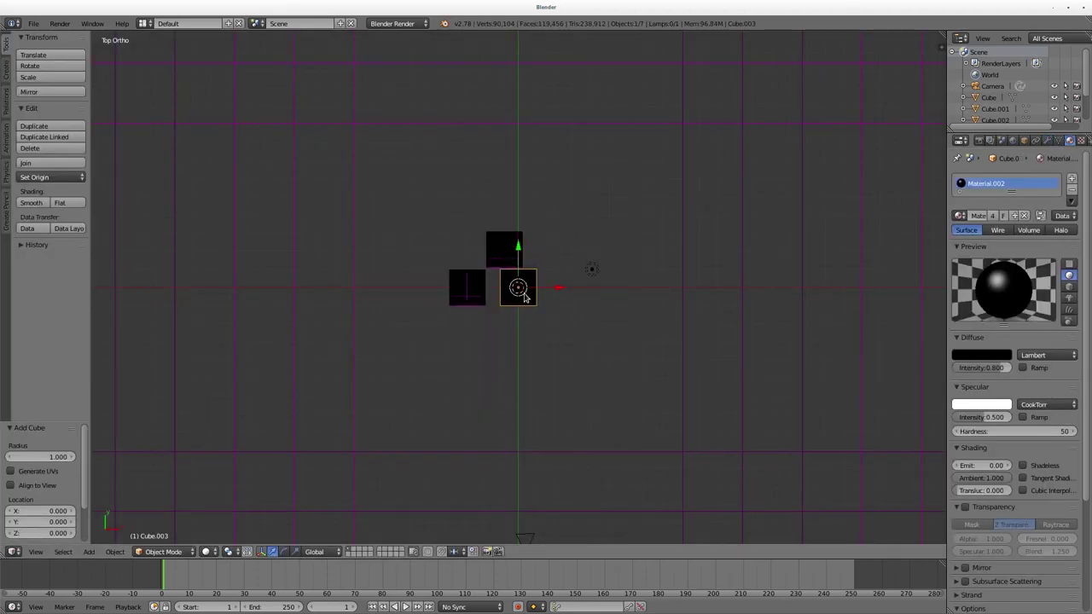
key(KP_1)
Position the new cube right of centre and stretch it along Z into a tall tower
key(Tab)
key(Tab)
key(s)
key(z)
click(572, 173)
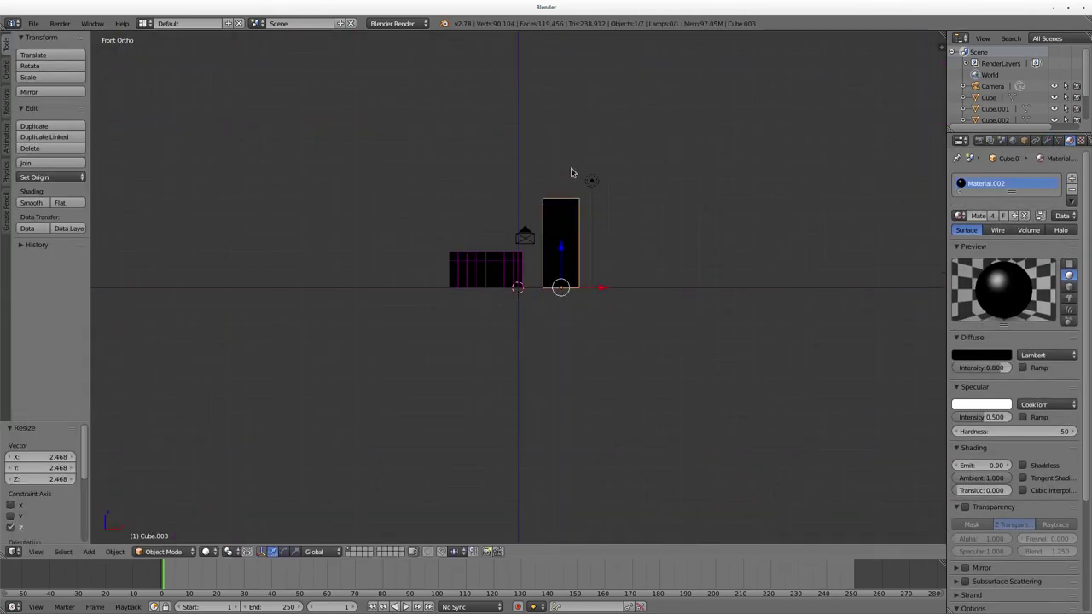
click(602, 257)
Stack a thin magenta slab into 29 stripes with an applied Array modifier
click(960, 215)
click(853, 244)
key(s)
key(z)
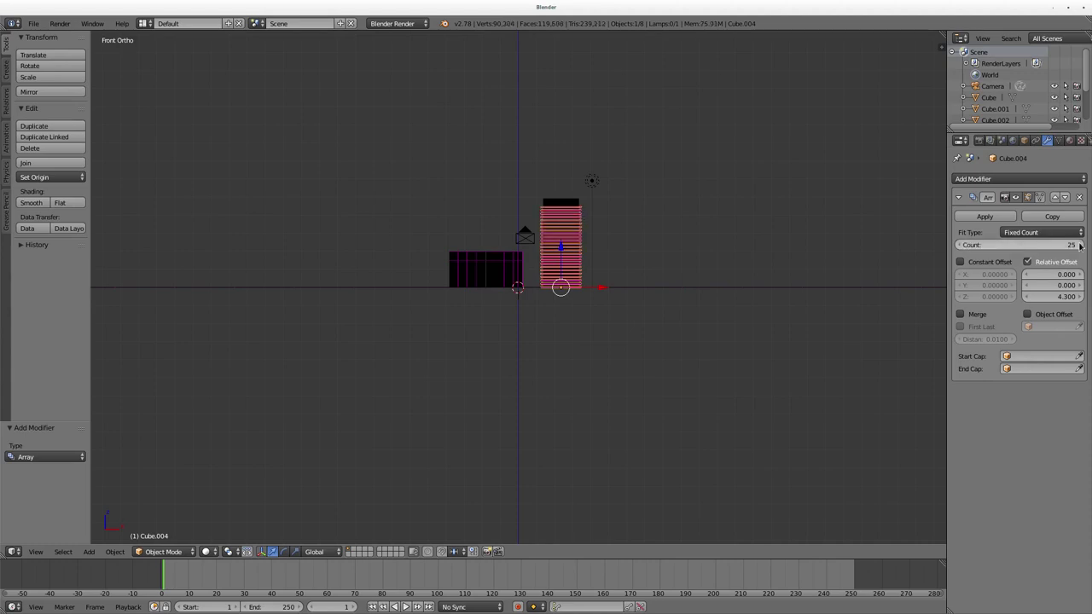
click(624, 273)
click(1079, 245)
click(1080, 245)
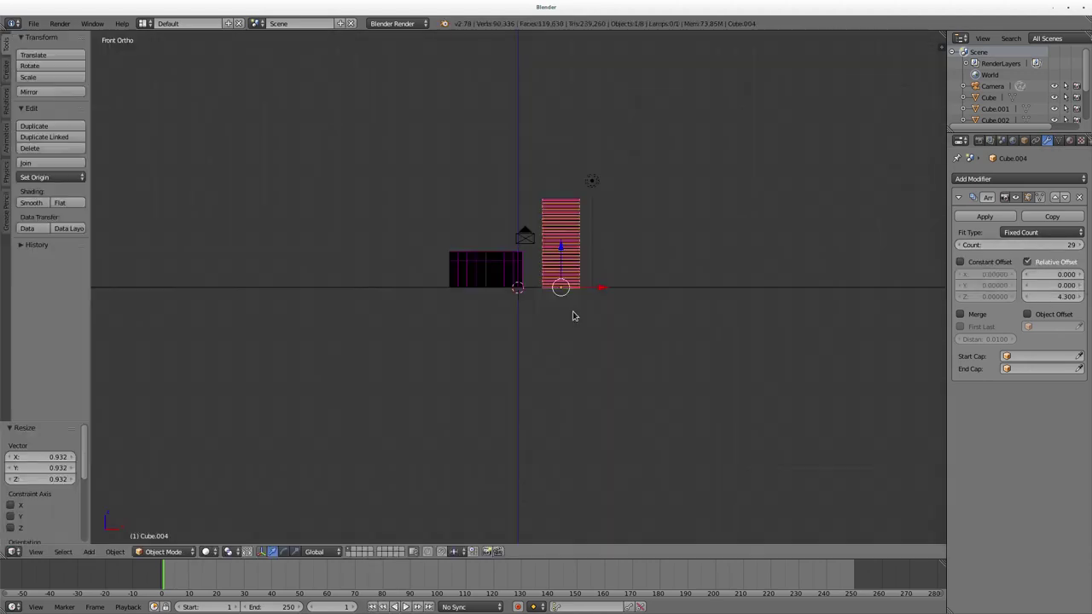
key(KP_7)
click(986, 216)
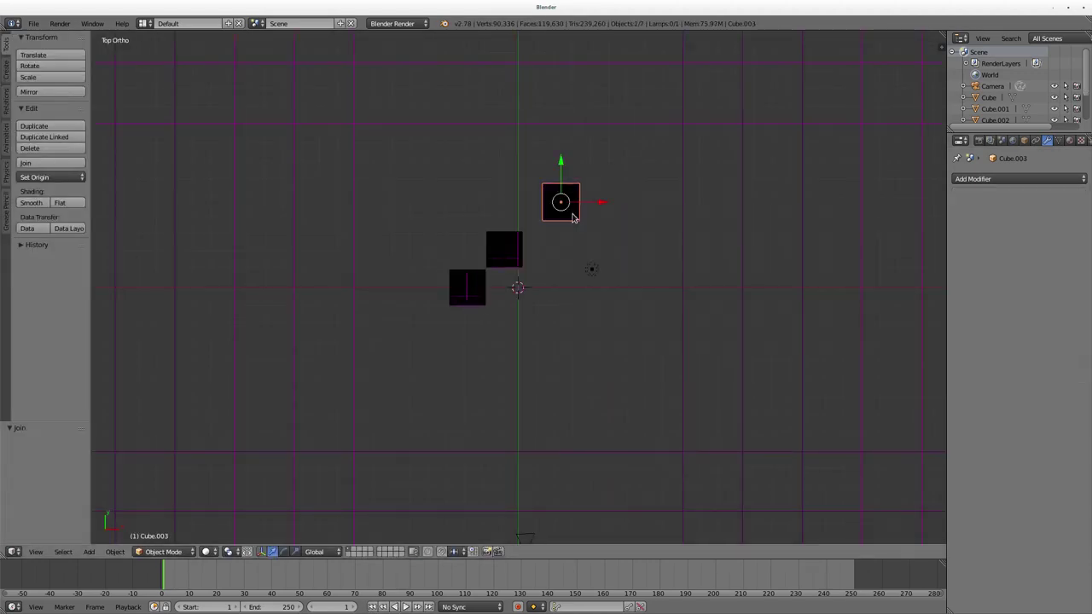
Enlarge the block and stack a taller duplicate on top of the striped column
key(s)
click(459, 247)
key(KP_1)
key(shift+d)
key(z)
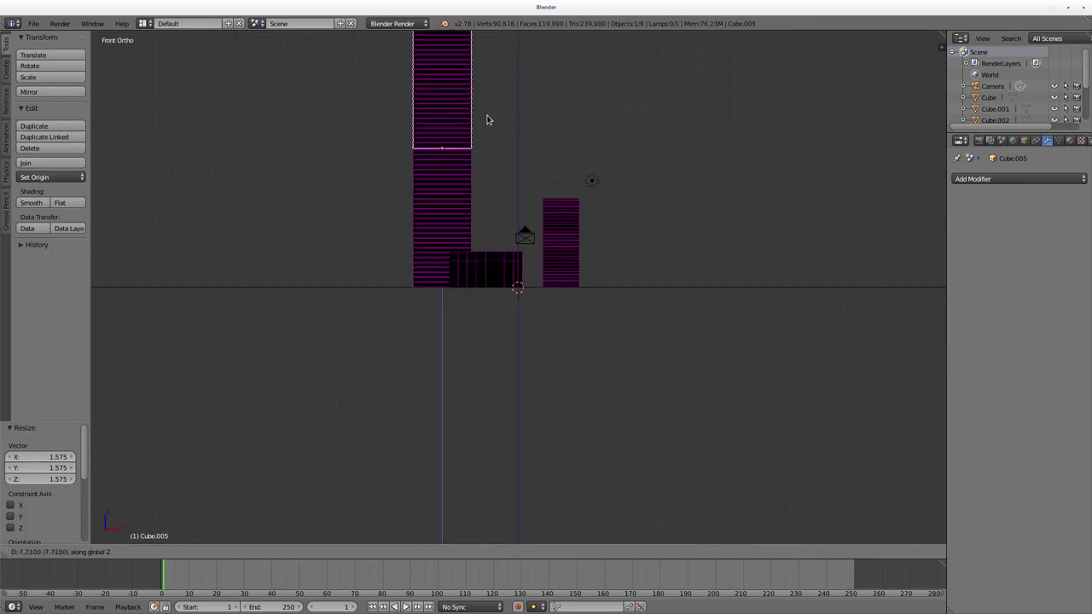
click(486, 120)
key(s)
key(z)
click(565, 153)
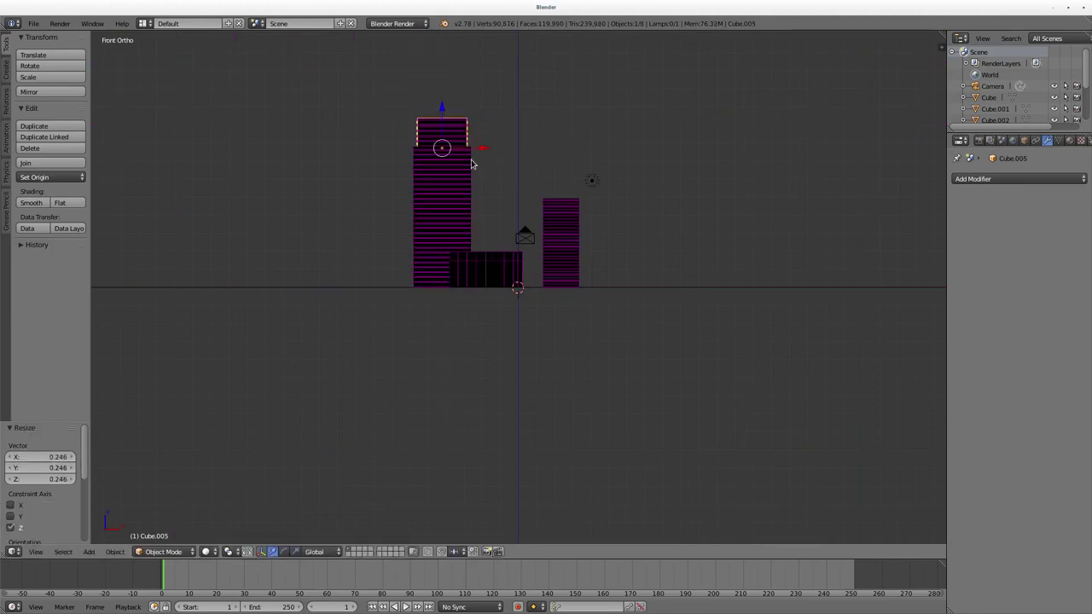
Render a test frame of the taller stacked tower
key(F12)
key(Escape)
key(KP_7)
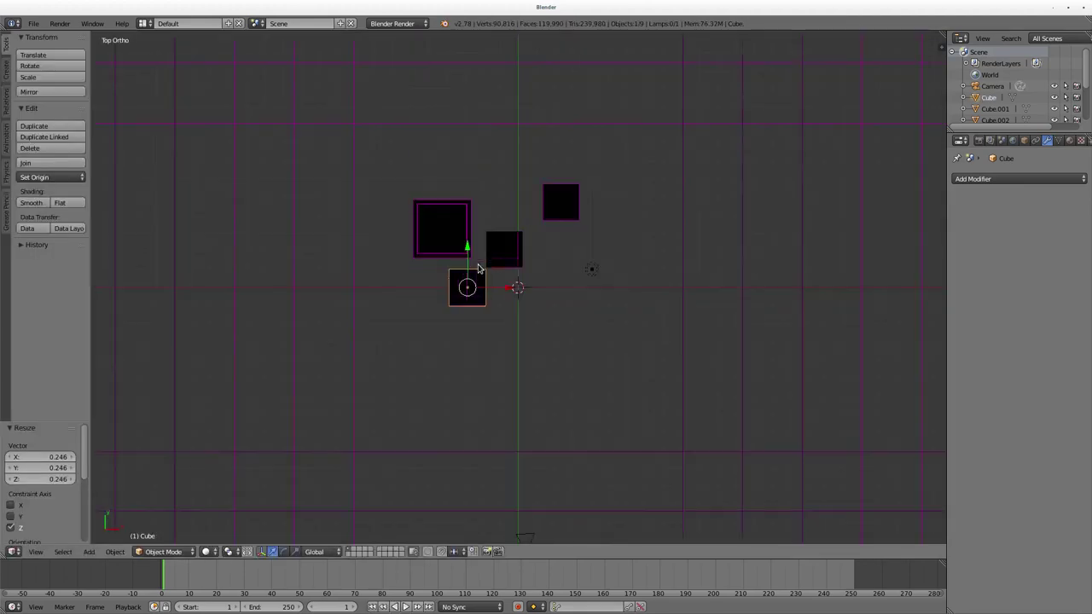
Duplicate the block, rotate the copy 45 degrees and scale it up
key(shift+d)
click(549, 199)
key(KP_1)
text(r45)
key(Return)
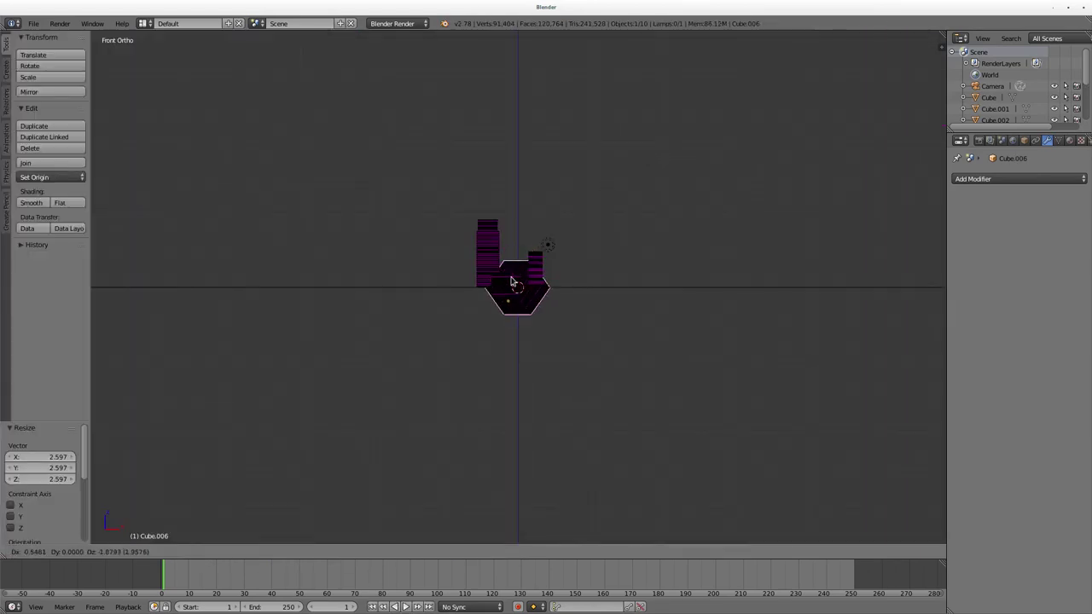
click(512, 281)
key(KP_7)
key(s)
click(521, 319)
Add a plane scaled by 100 as ground and give it black Material.002
key(shift+a)
click(522, 321)
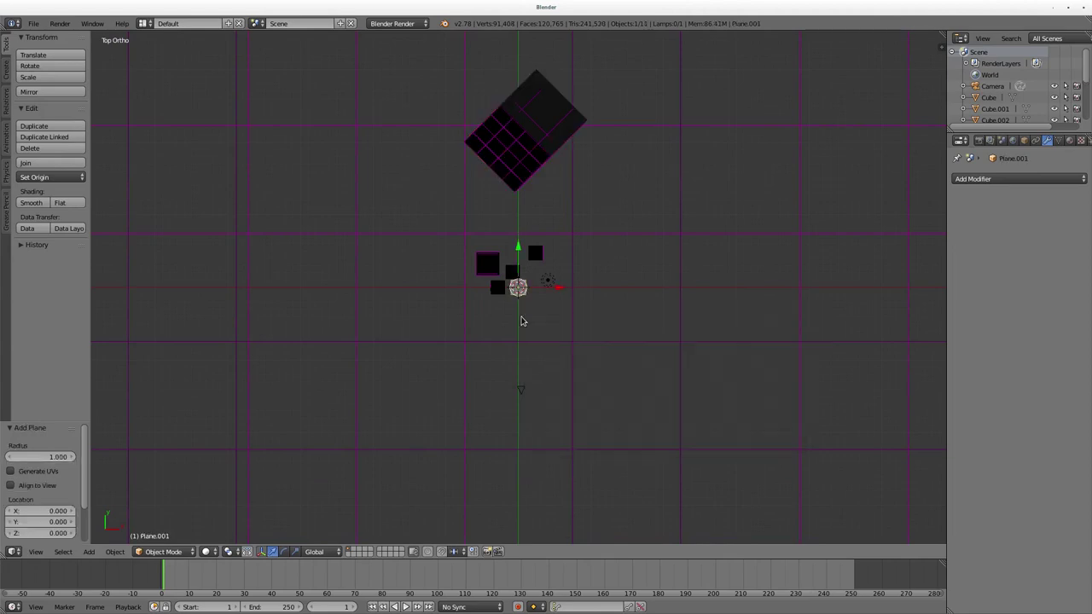
text(s100)
key(Return)
click(1070, 140)
click(961, 184)
Render the scene and select the large rotated grid block
key(F12)
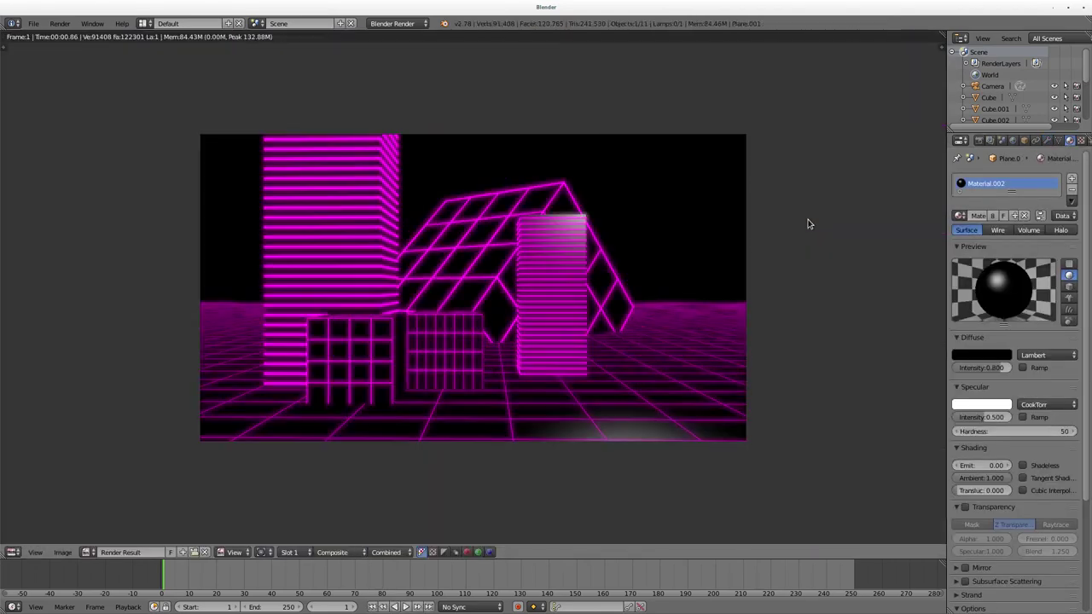
key(Escape)
scroll(588, 239, down, 5)
right_click(551, 266)
key(F12)
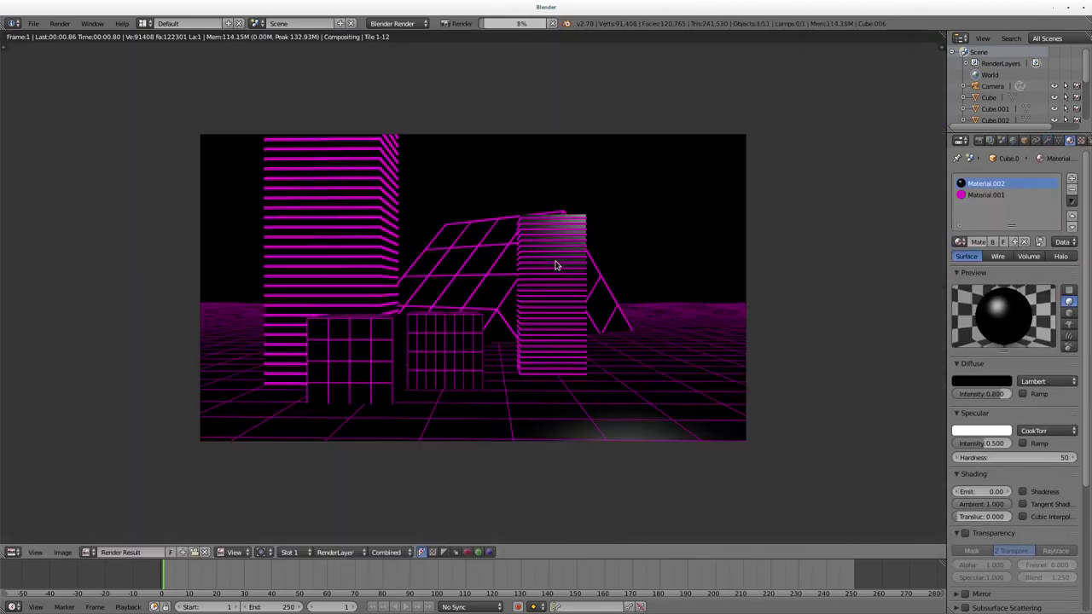
Join the selected objects, lower the block and widen the building
scroll(458, 209, up, 3)
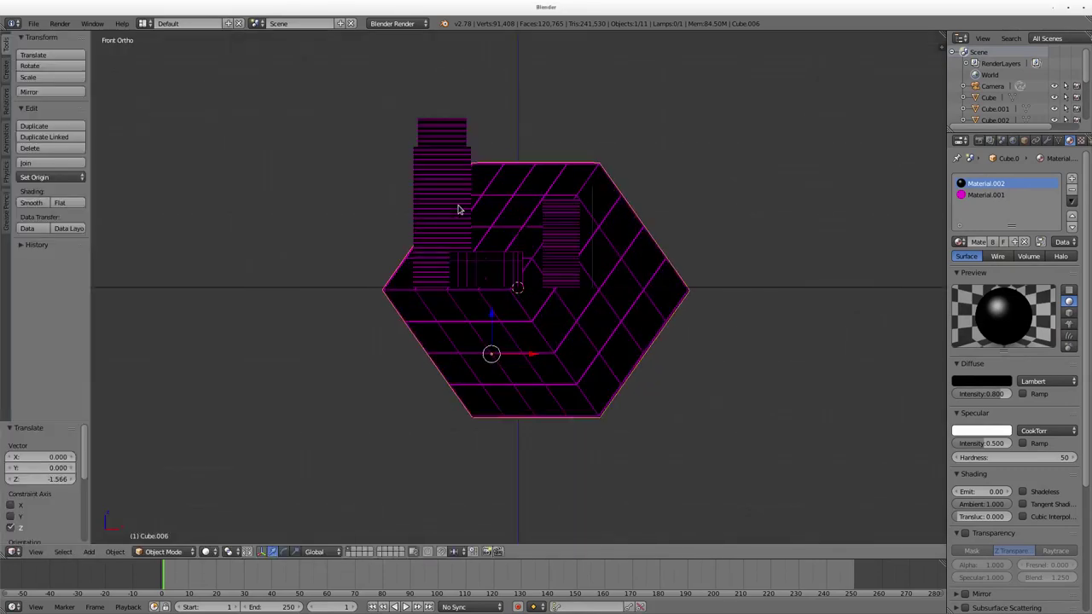
key(ctrl+j)
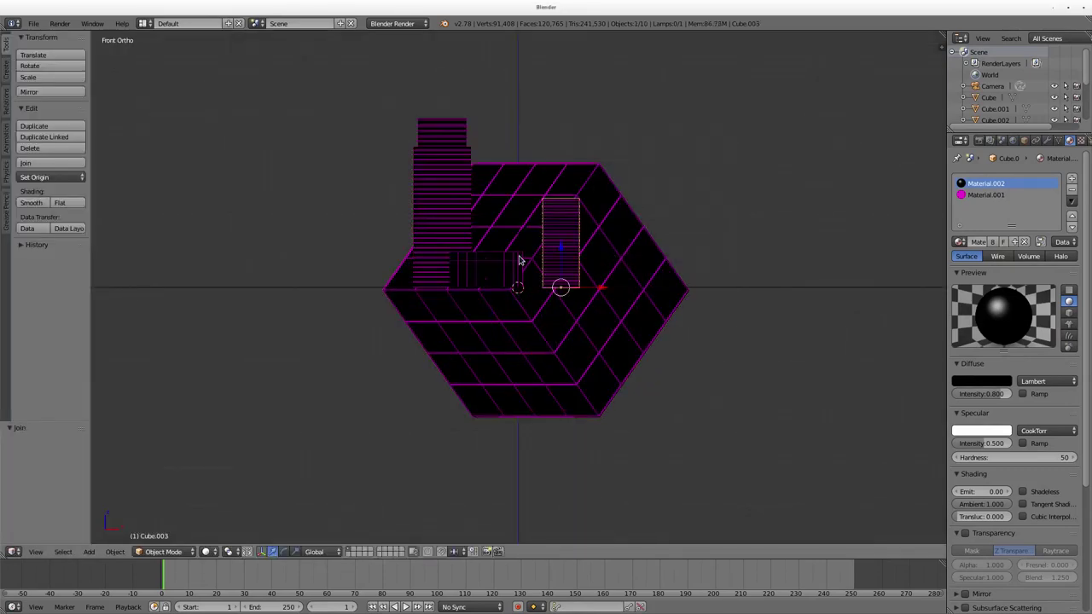
click(589, 256)
key(s)
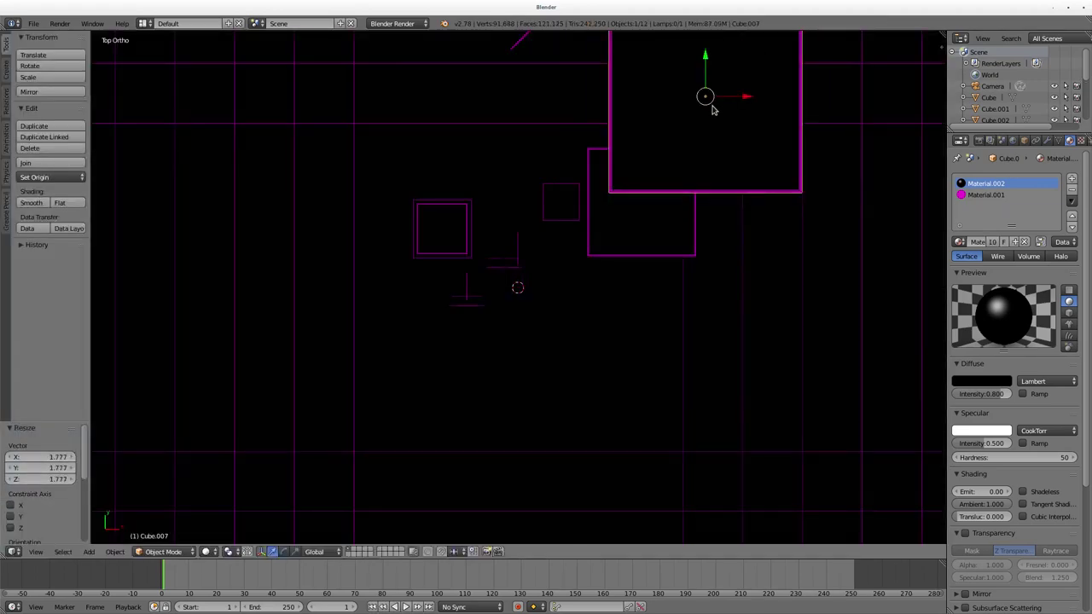
Reframe the shot by moving the camera back and re-render
key(F12)
key(Escape)
right_click(551, 171)
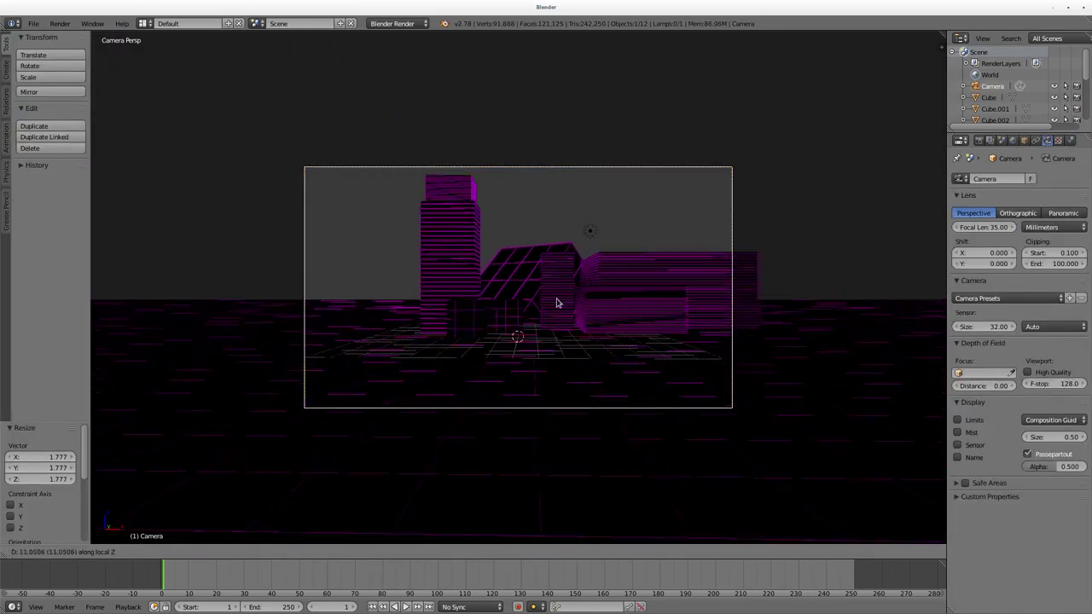
key(F12)
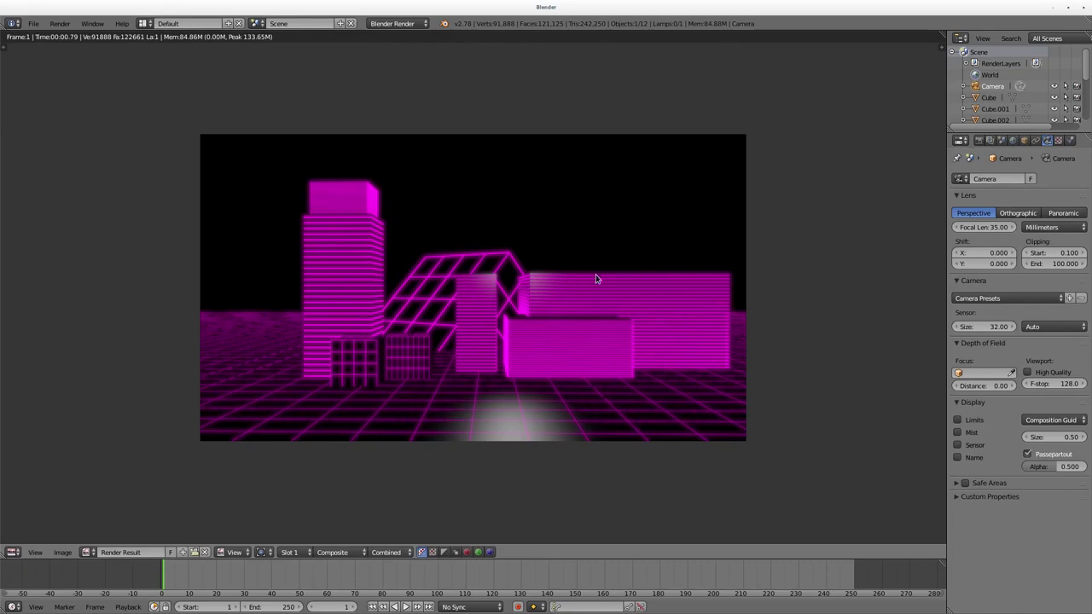
key(Escape)
Add a new cube, Cube.008, to the scene
key(KP_0)
key(space)
key(Return)
Raise the new cube's mesh 10 units and scale it into a narrow building
key(Tab)
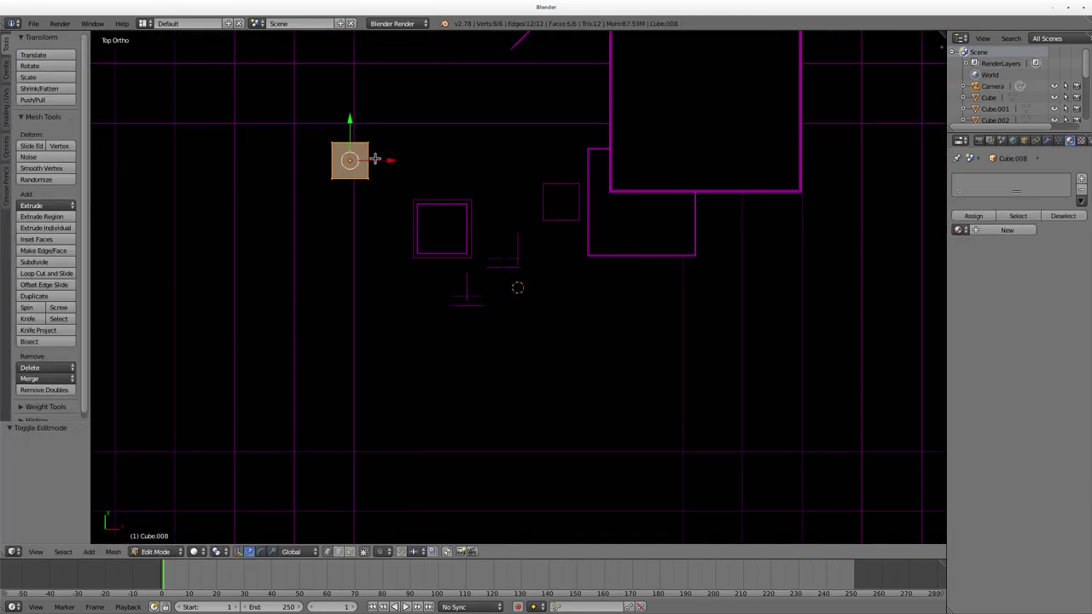
text(gz10)
key(Return)
key(KP_1)
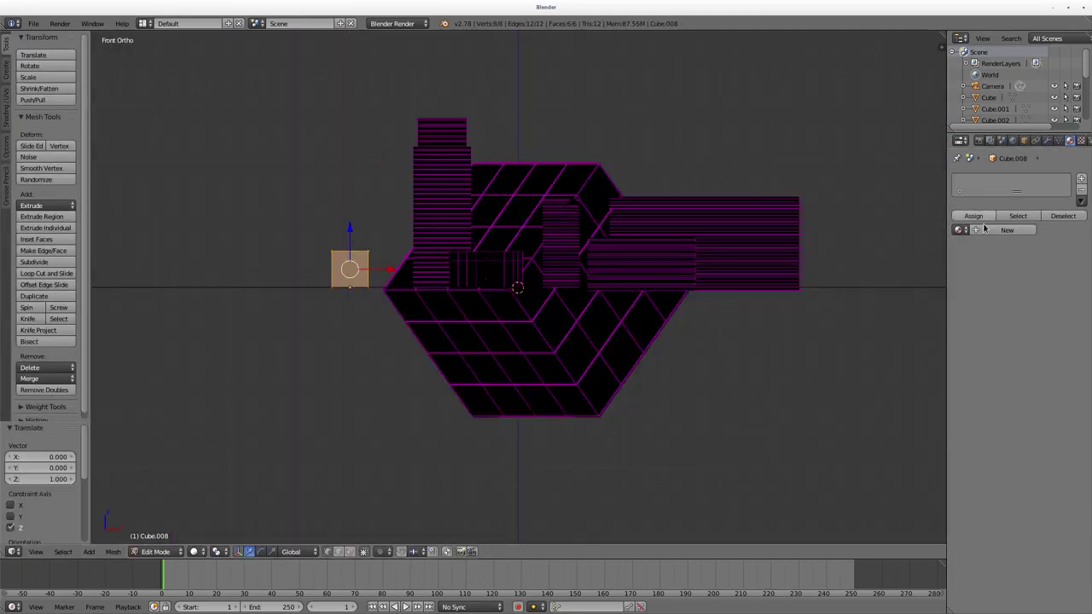
key(Tab)
key(s)
click(436, 249)
click(444, 254)
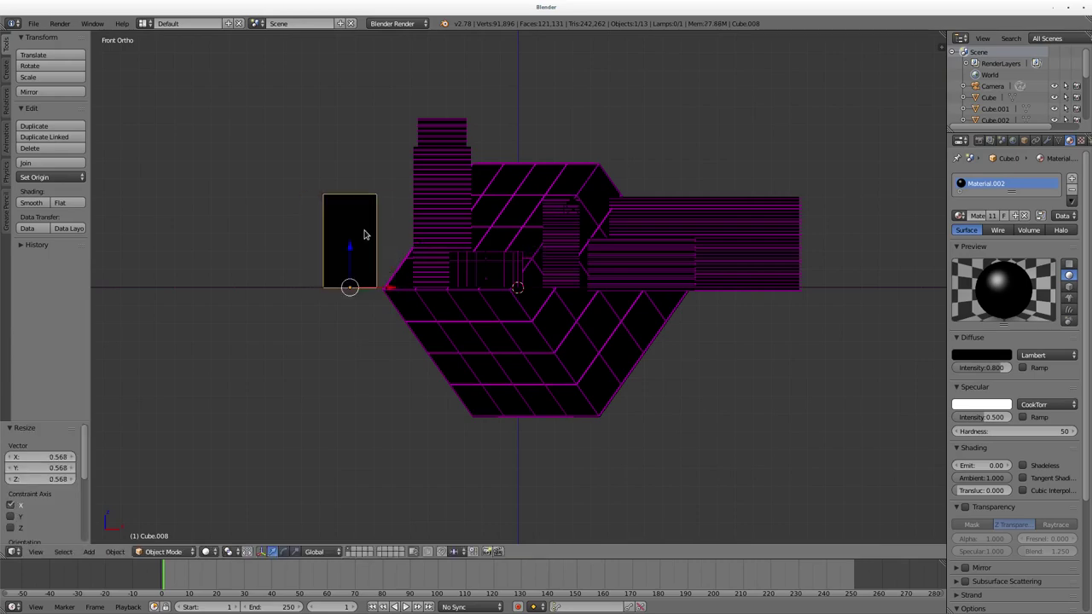
Switch the building's mesh to face selection and orbit to see it in 3D
key(Tab)
key(ctrl+Tab)
click(333, 254)
middle_drag(487, 239, 569, 235)
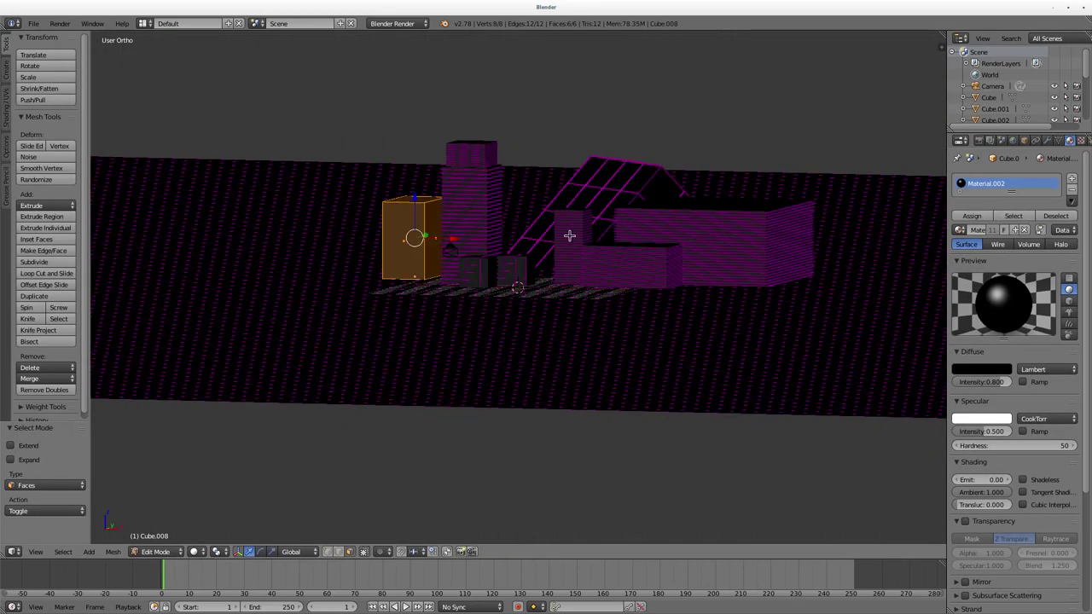
key(Tab)
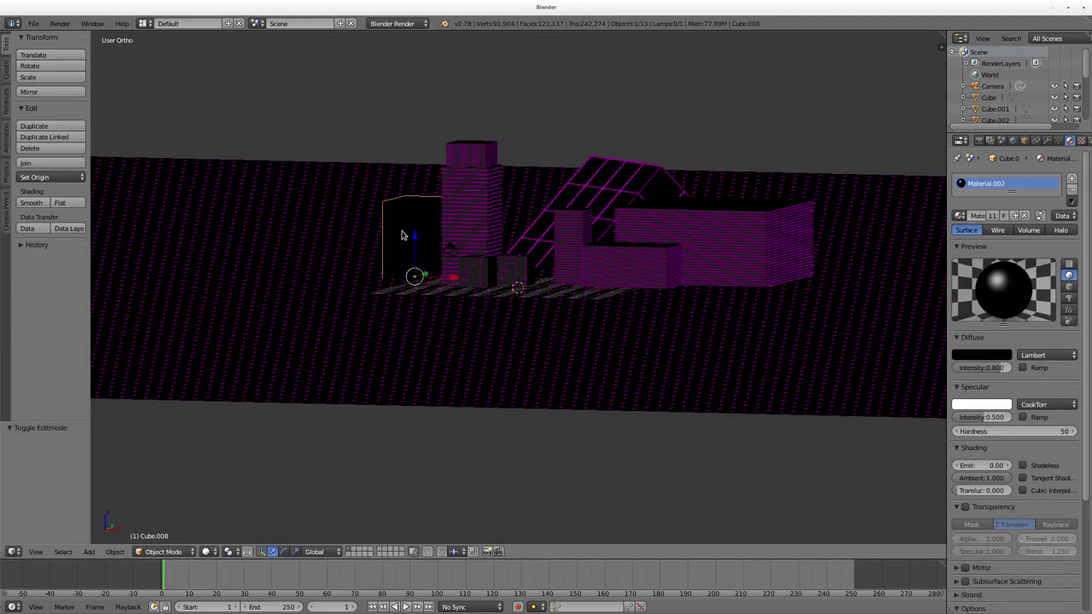
key(Tab)
Add a second material slot and assign magenta Material.001 to the building's faces
click(959, 229)
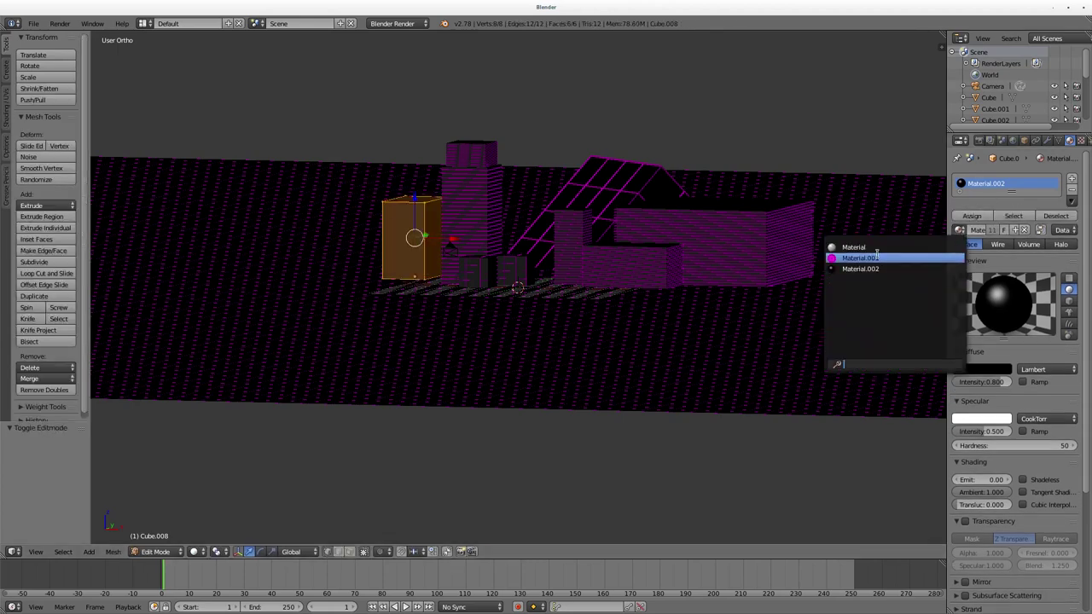
click(1072, 178)
click(960, 241)
click(861, 270)
click(972, 241)
key(Tab)
Attempt a face extrusion, then cancel it and undo the leftover geometry
key(Tab)
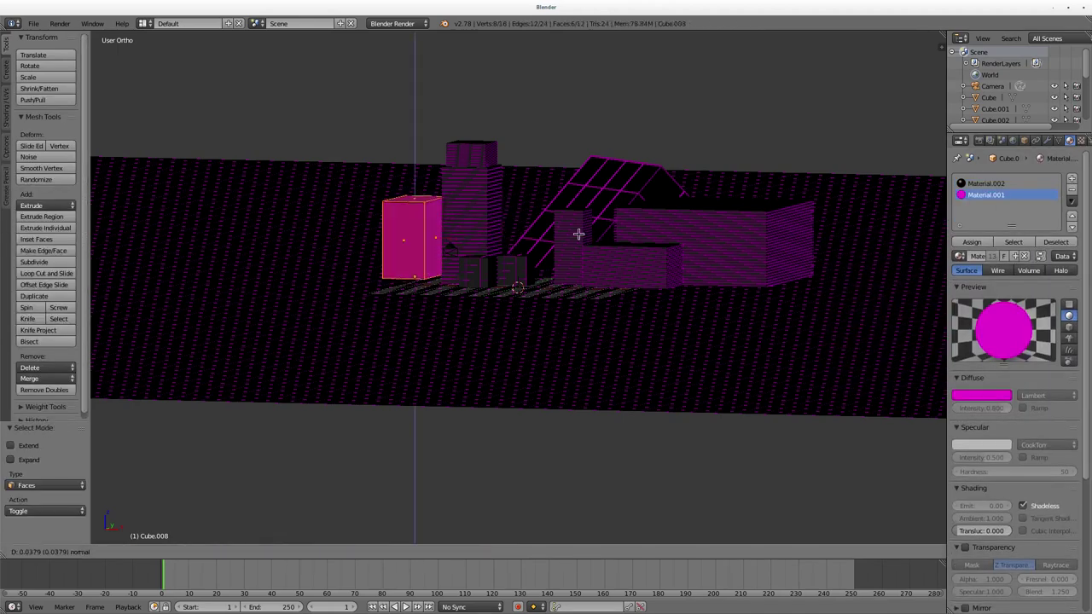
key(shift+d)
key(Escape)
key(Tab)
key(Tab)
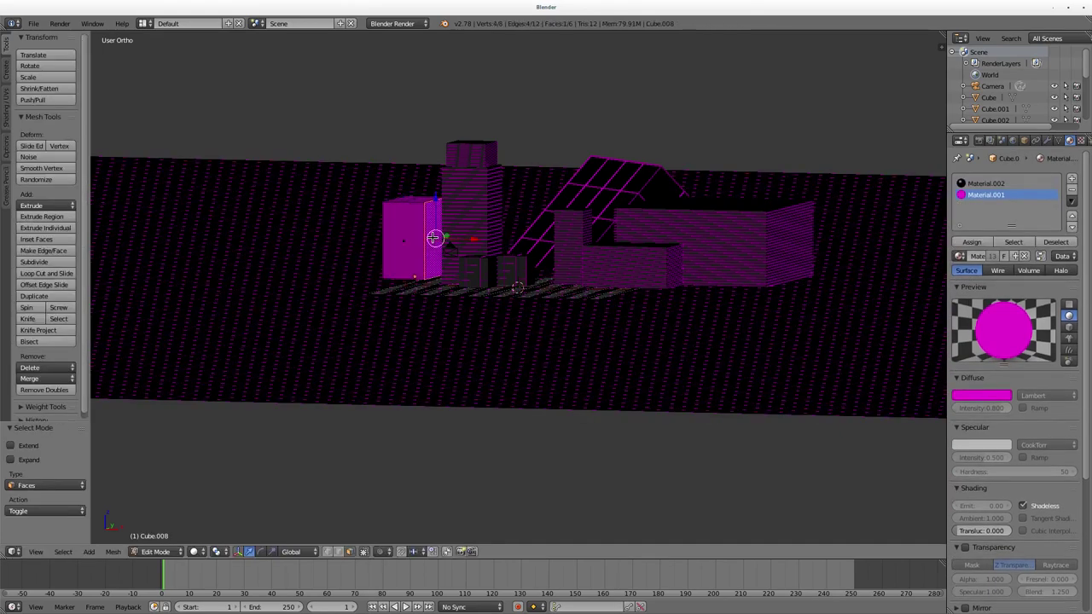
middle_drag(433, 238, 500, 265)
key(a)
key(e)
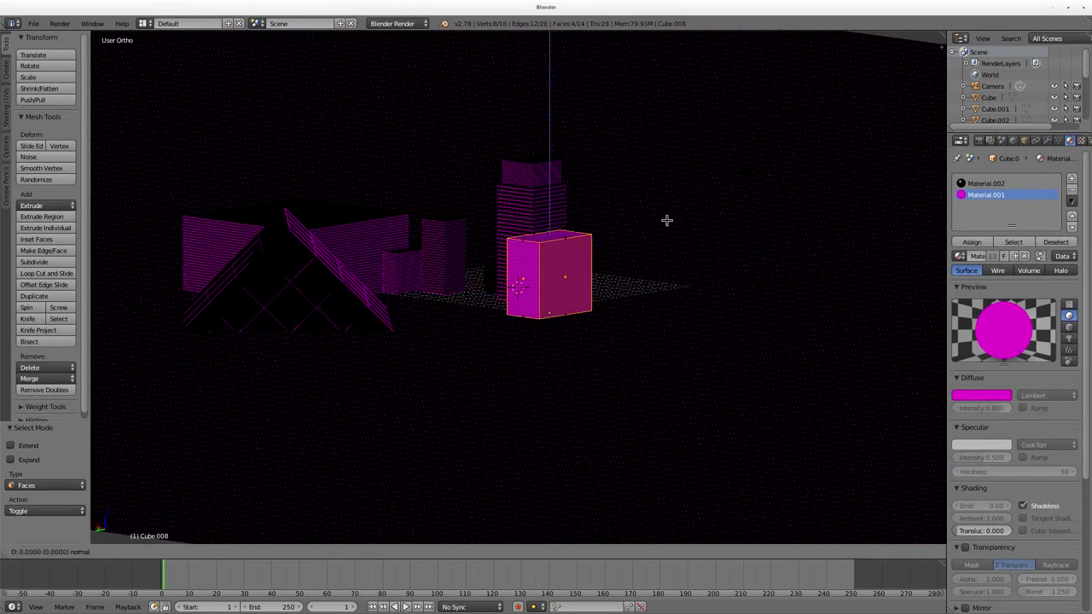
key(Escape)
key(ctrl+z)
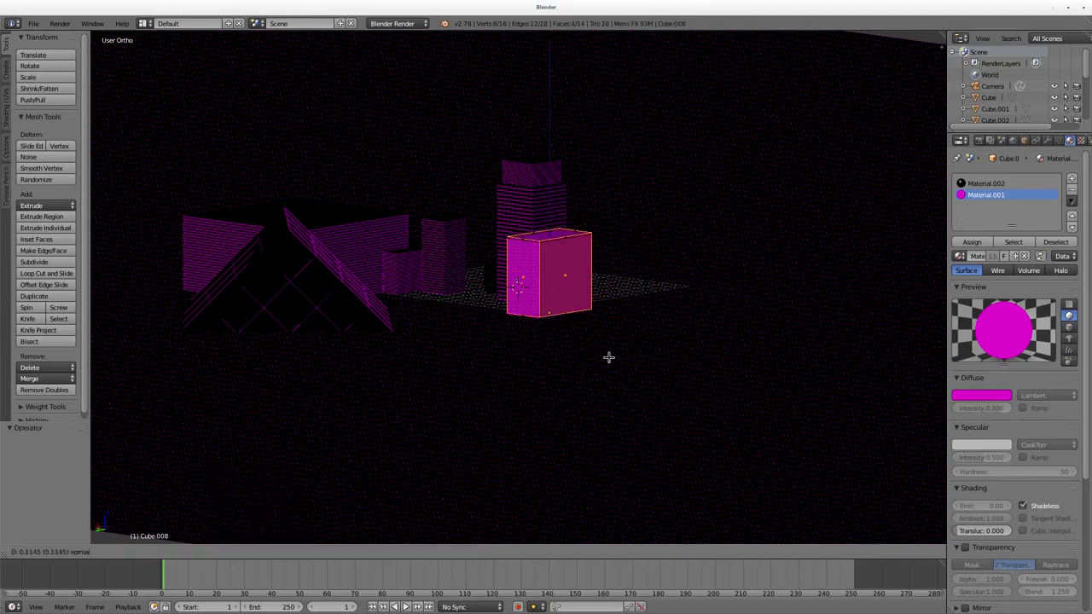
Set the scaling pivot and shrink the building's right face into an inset
click(578, 360)
click(219, 552)
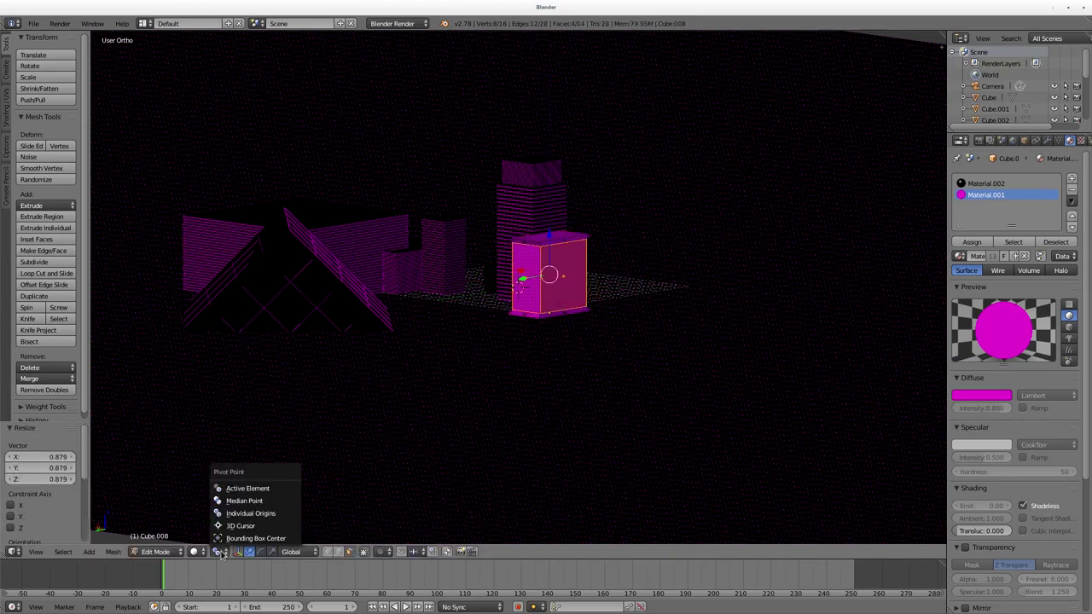
right_click(561, 276)
key(s)
click(578, 341)
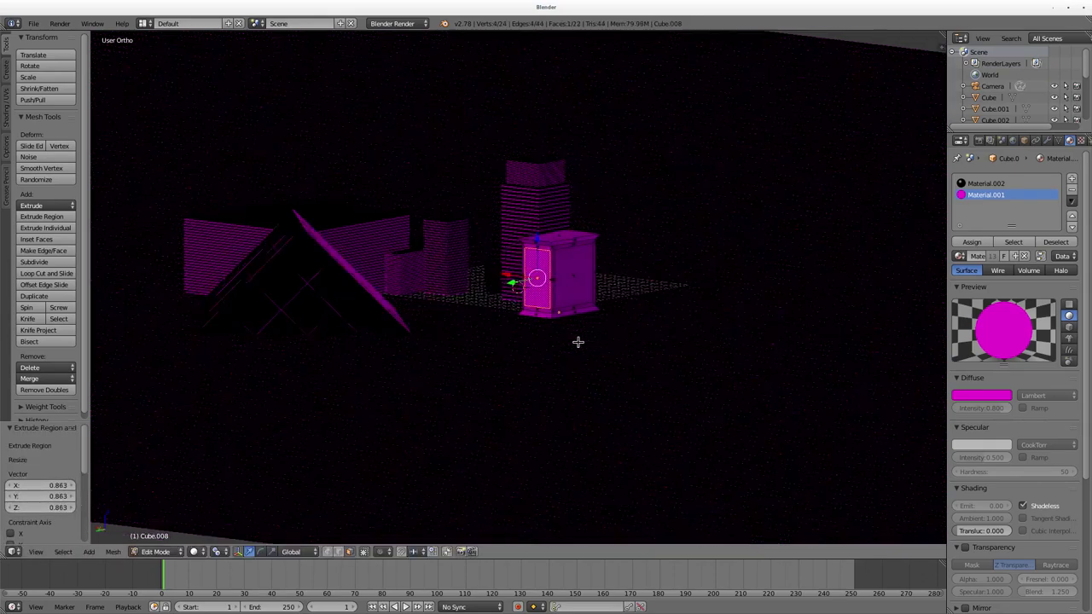
middle_drag(578, 341, 475, 279)
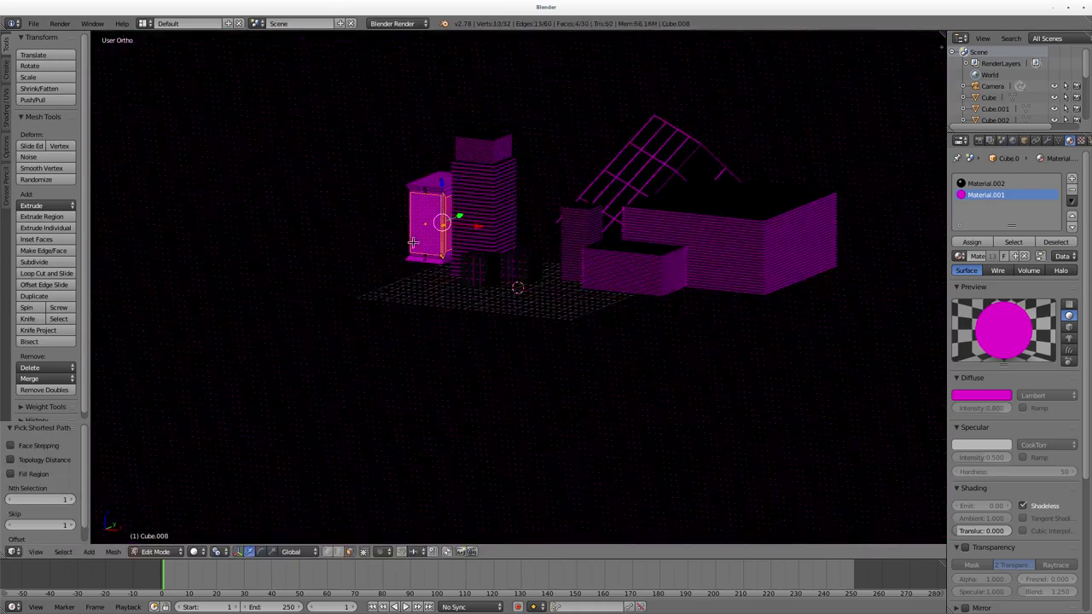
middle_drag(423, 246, 507, 299)
Make the selected inner faces black with Material.002 and view through the camera
shift+right_click(507, 298)
click(986, 183)
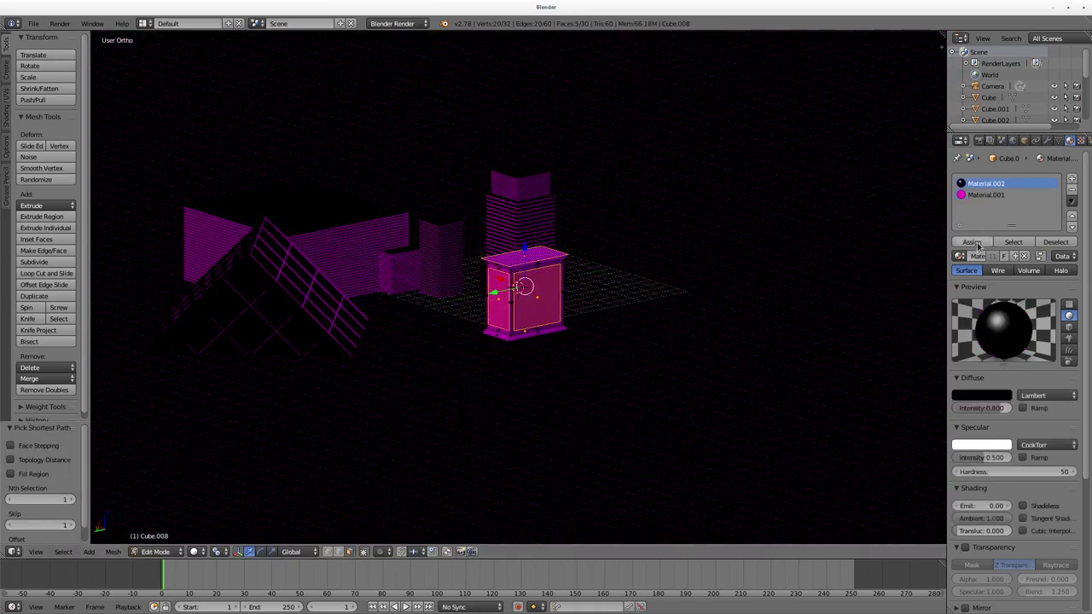
click(972, 241)
key(KP_0)
key(shift+z)
key(shift+z)
key(KP_0)
key(KP_0)
Add two Array modifiers to repeat Cube.008 into a 4-by-5 window grid
key(Tab)
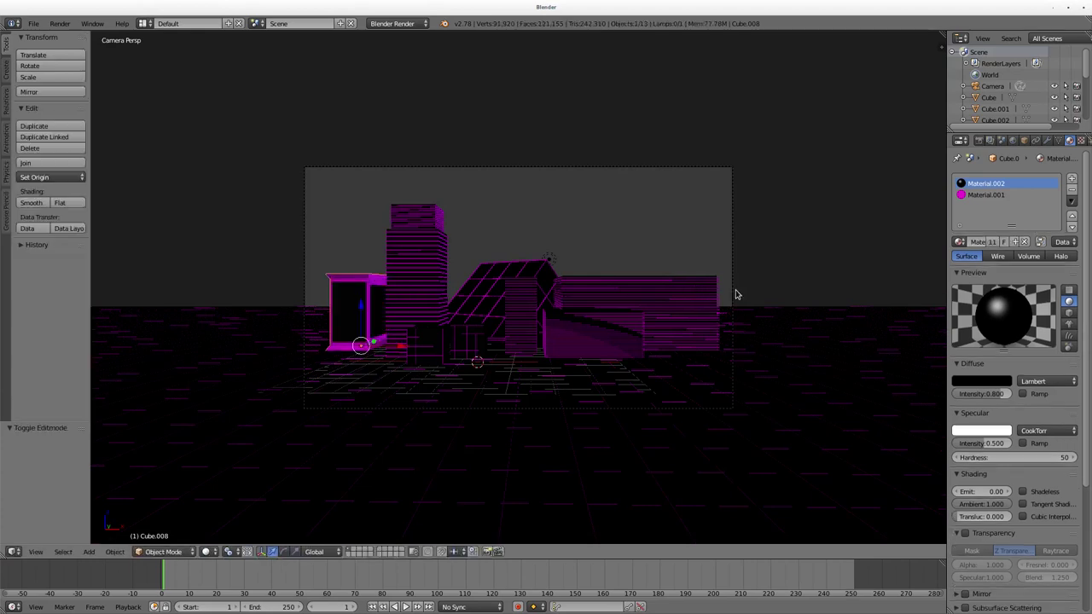
key(s)
click(497, 324)
click(1048, 140)
click(1020, 179)
click(862, 211)
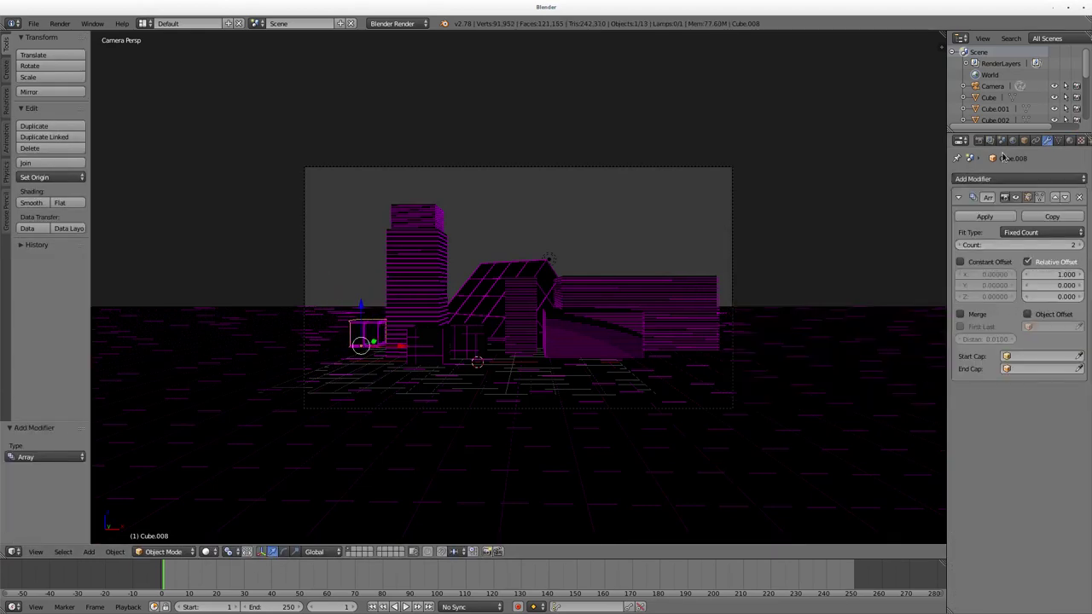
click(1019, 179)
click(879, 205)
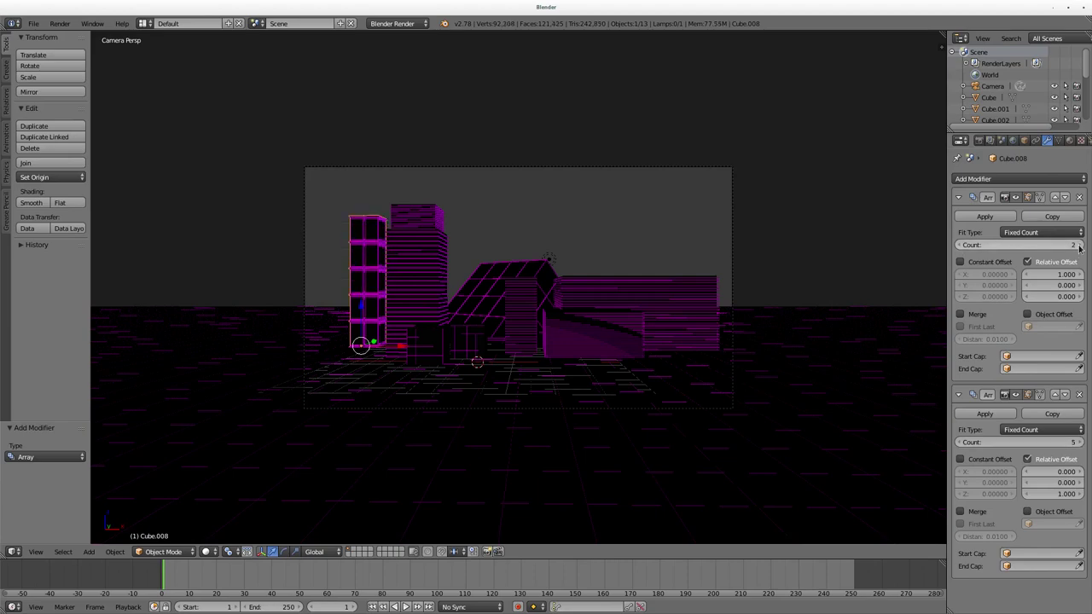
Move the window-grid tower left along X and resize it
key(Tab)
key(Tab)
key(g)
key(x)
click(546, 312)
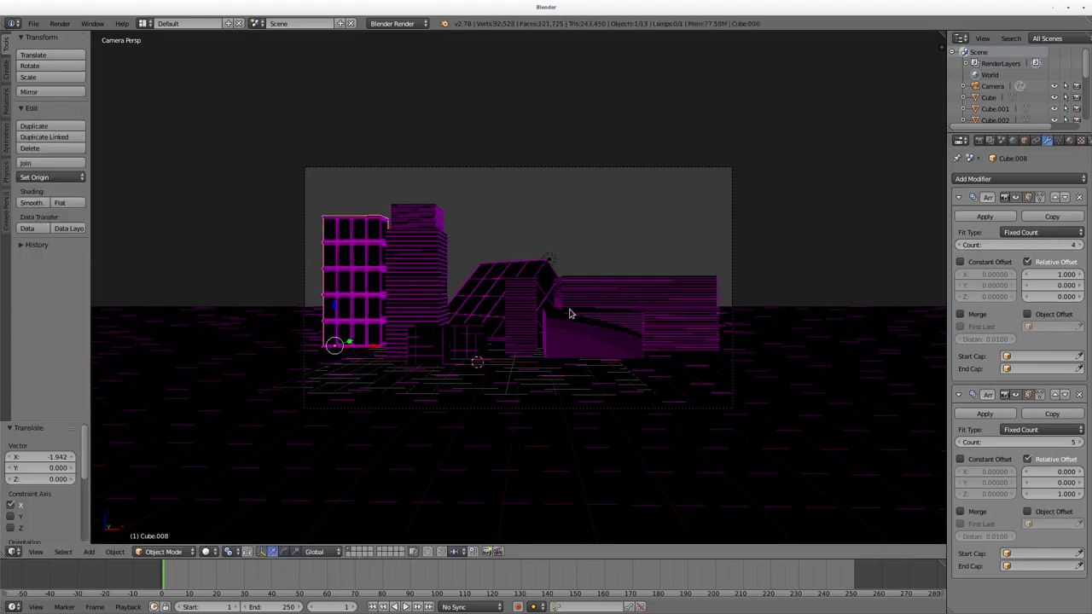
key(s)
click(550, 318)
Render test frames of the magenta neon city from the camera view
key(F12)
key(Escape)
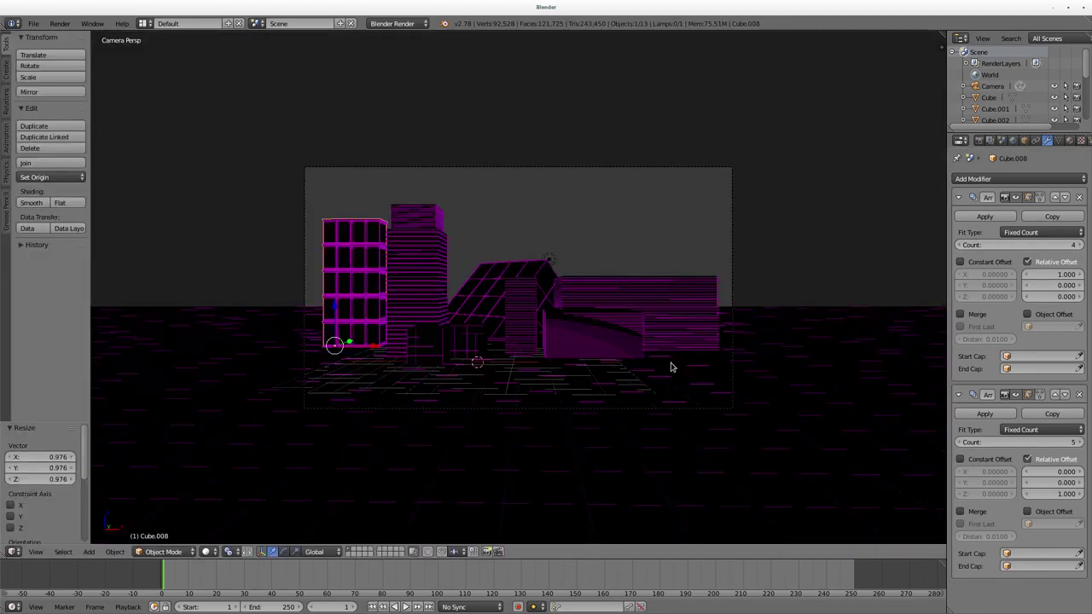
right_click(812, 409)
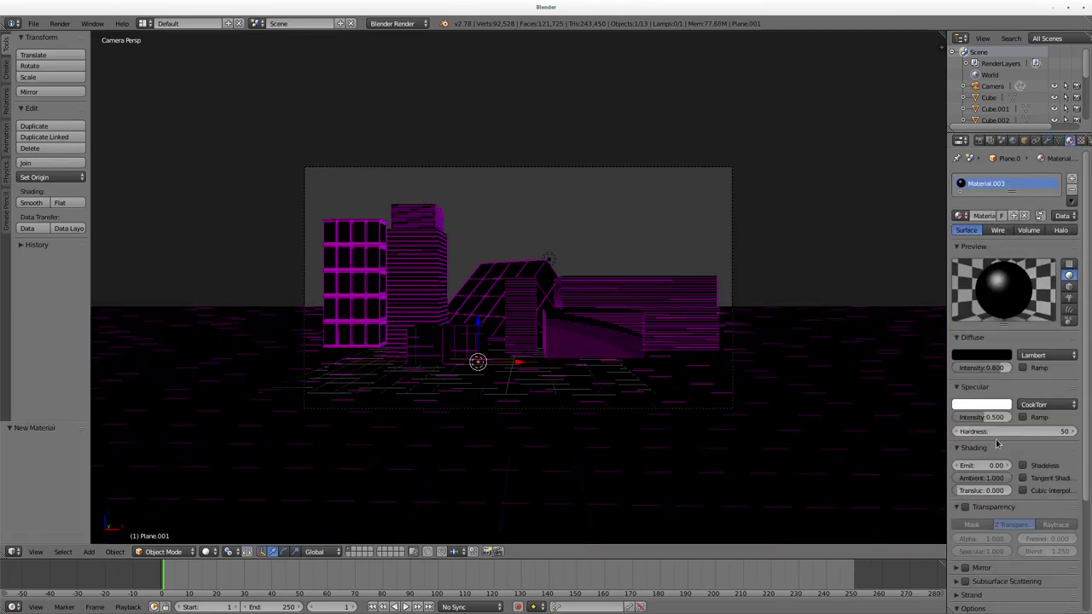
key(F12)
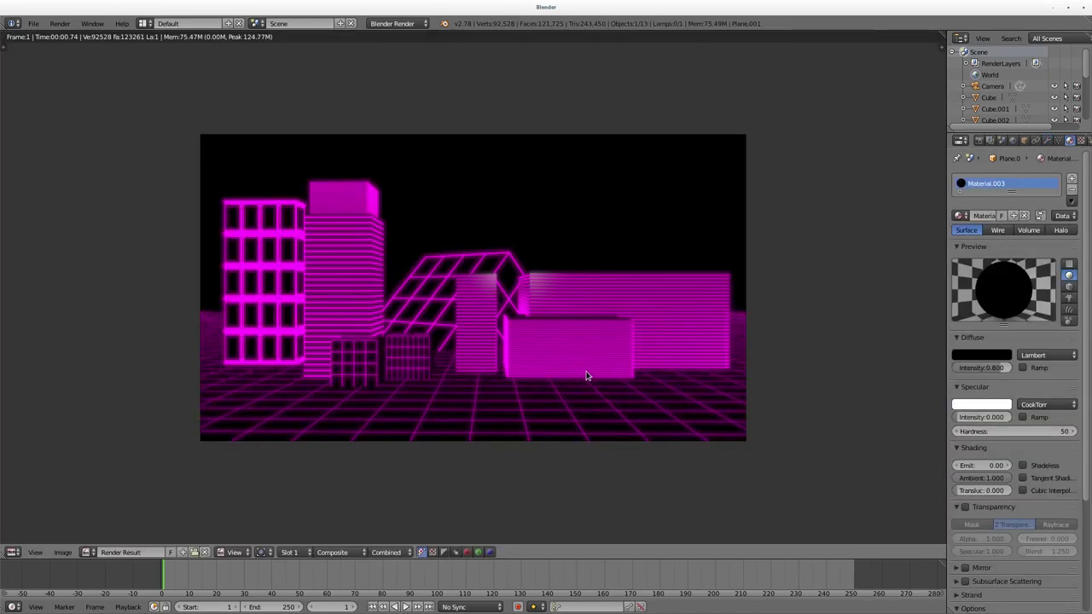
key(Escape)
key(space)
Add an icosphere, enlarge it and push it along Y behind the city
text(ico)
key(Return)
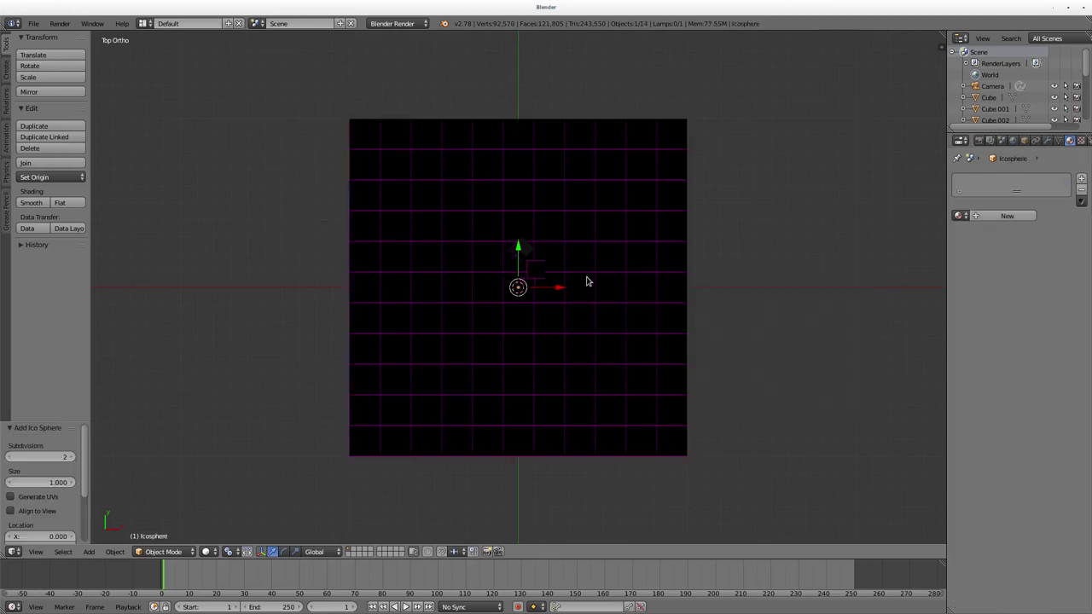
click(870, 412)
key(g)
click(554, 378)
key(s)
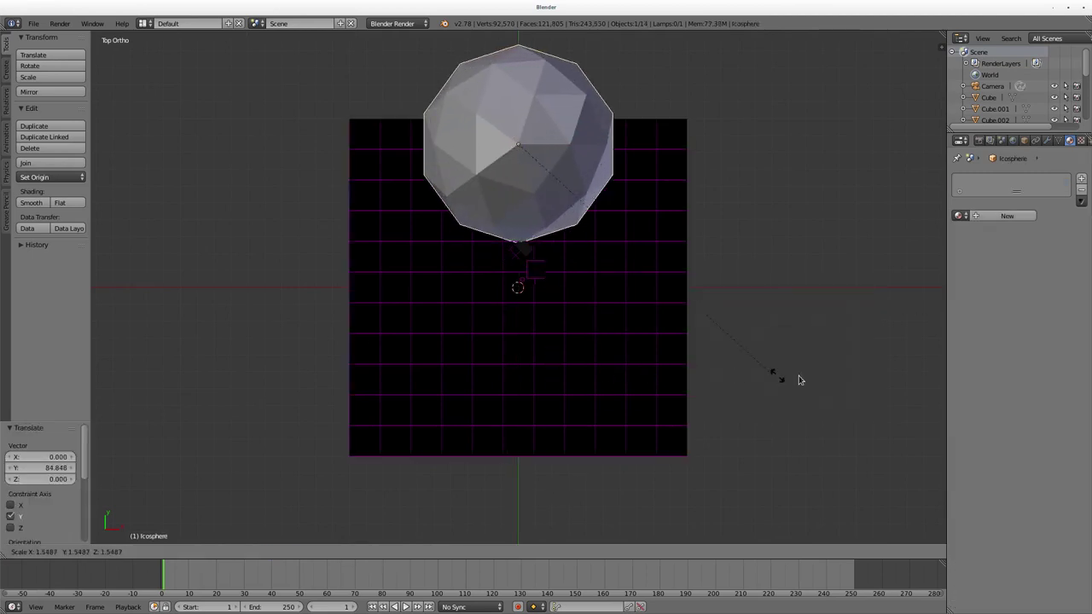
click(771, 429)
key(y)
click(766, 366)
key(KP_0)
Swap a trial Subdivision modifier for a Wireframe modifier to make the dome
key(Tab)
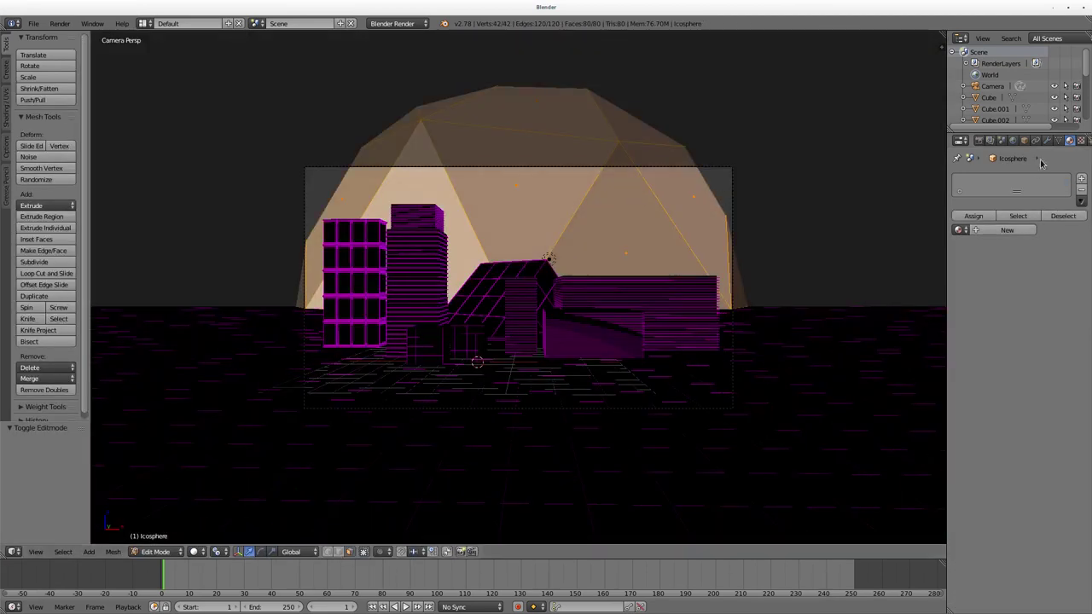
click(968, 180)
click(861, 371)
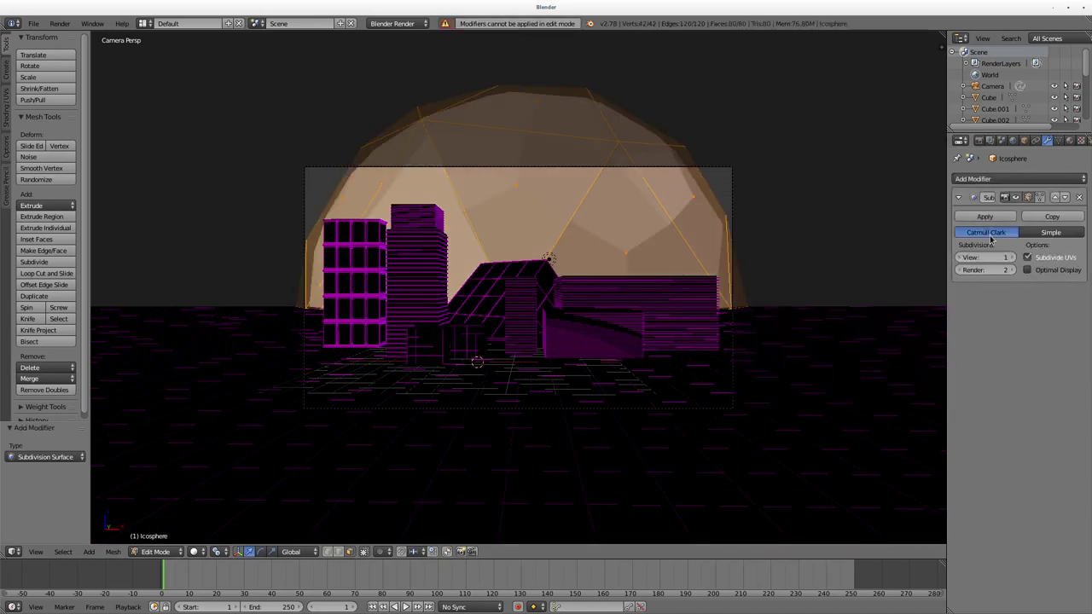
key(Tab)
click(1078, 198)
click(1020, 178)
click(872, 391)
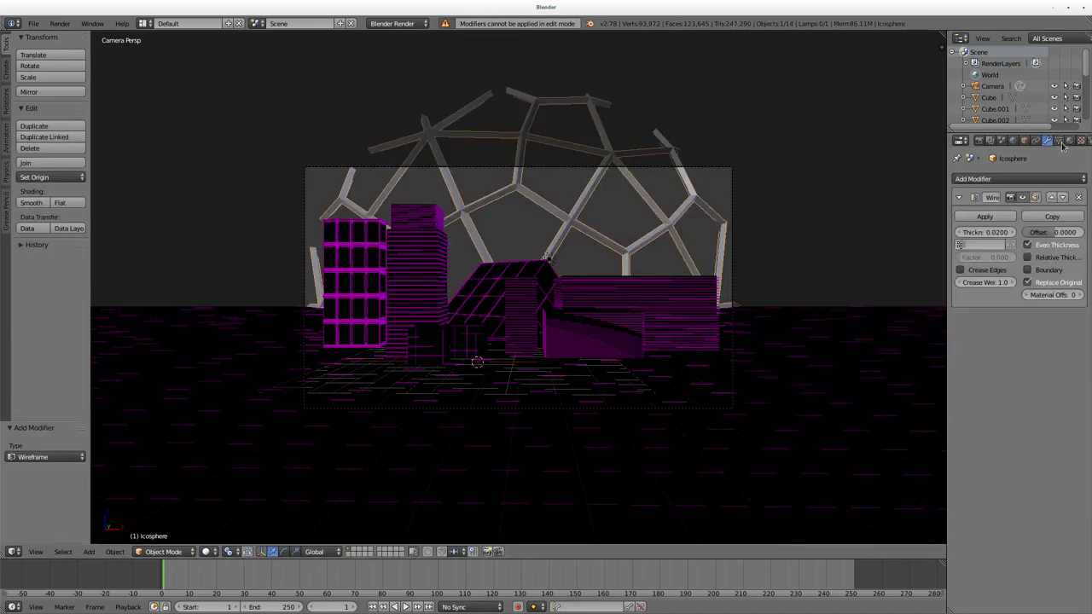
click(1059, 141)
Render the dome, nudge the camera's focal length, and render again
key(F12)
key(Escape)
right_click(731, 248)
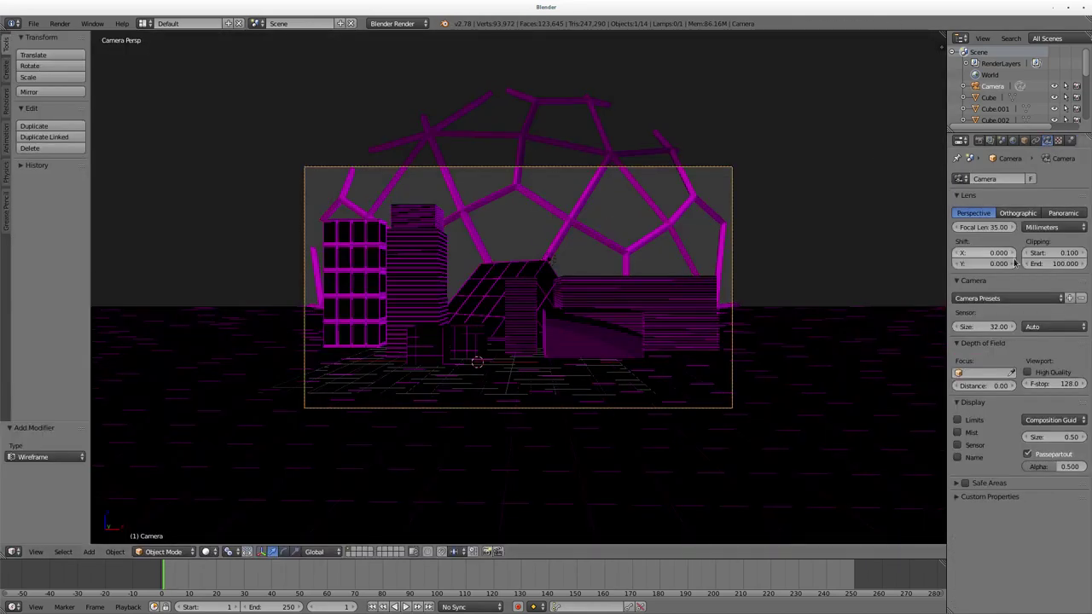
drag(989, 227, 997, 244)
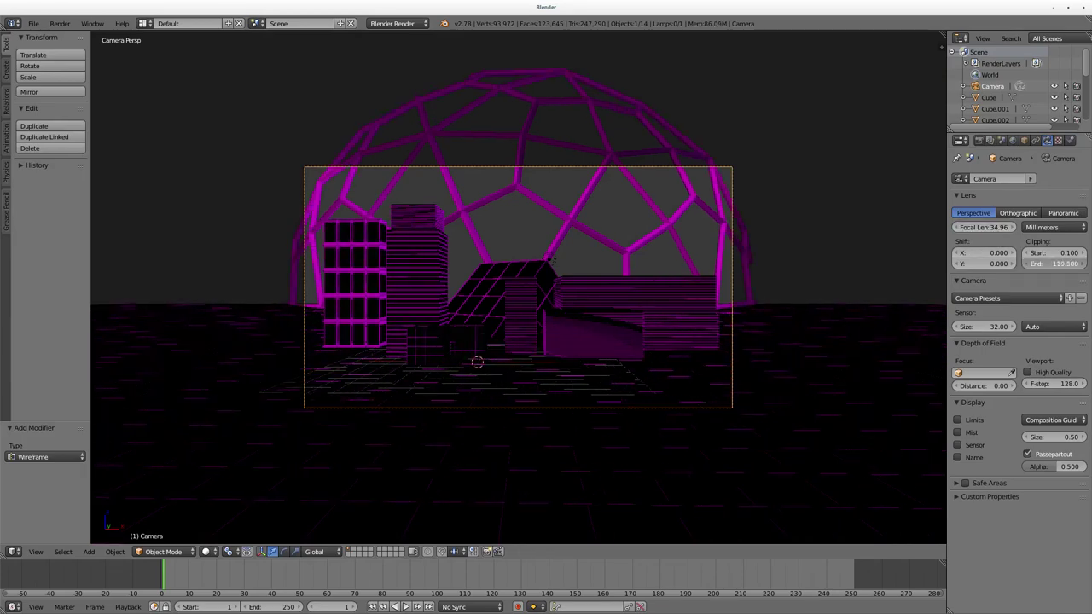
key(F12)
key(Escape)
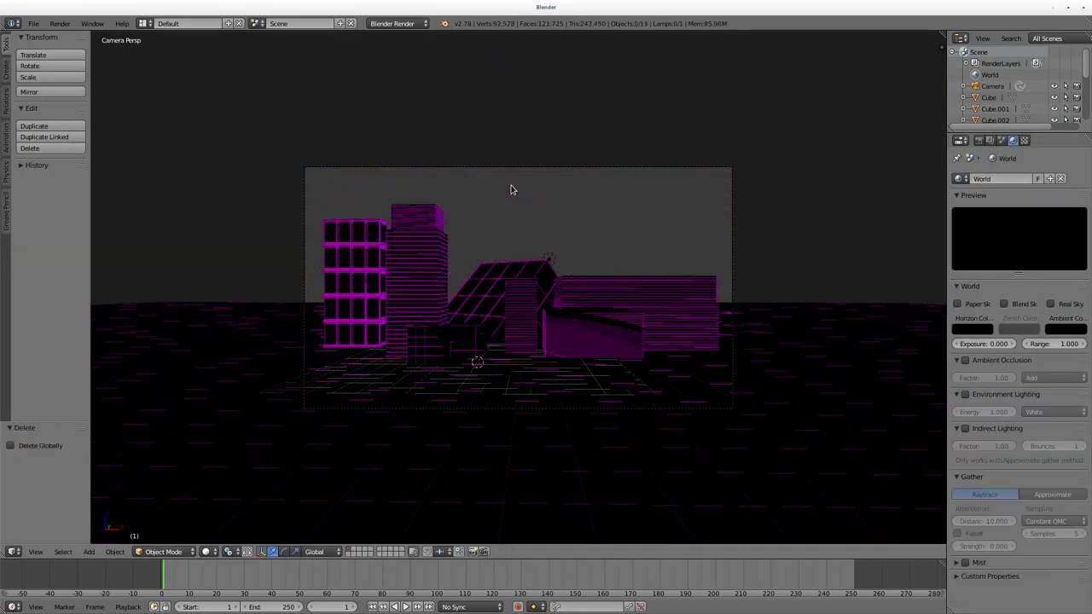
Check a render, then add a plain axes Empty in top view
key(F12)
key(Escape)
key(KP_7)
key(space)
text(empty)
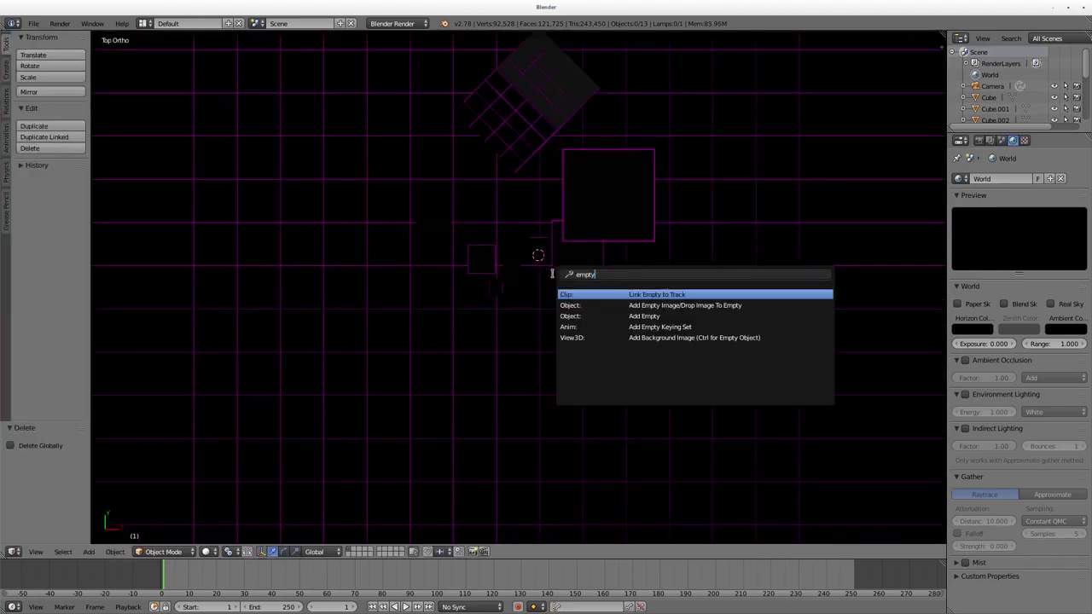
key(Return)
Give the camera a Track To constraint aimed at the new Empty
key(KP_0)
right_click(731, 200)
scroll(1015, 98, down, 3)
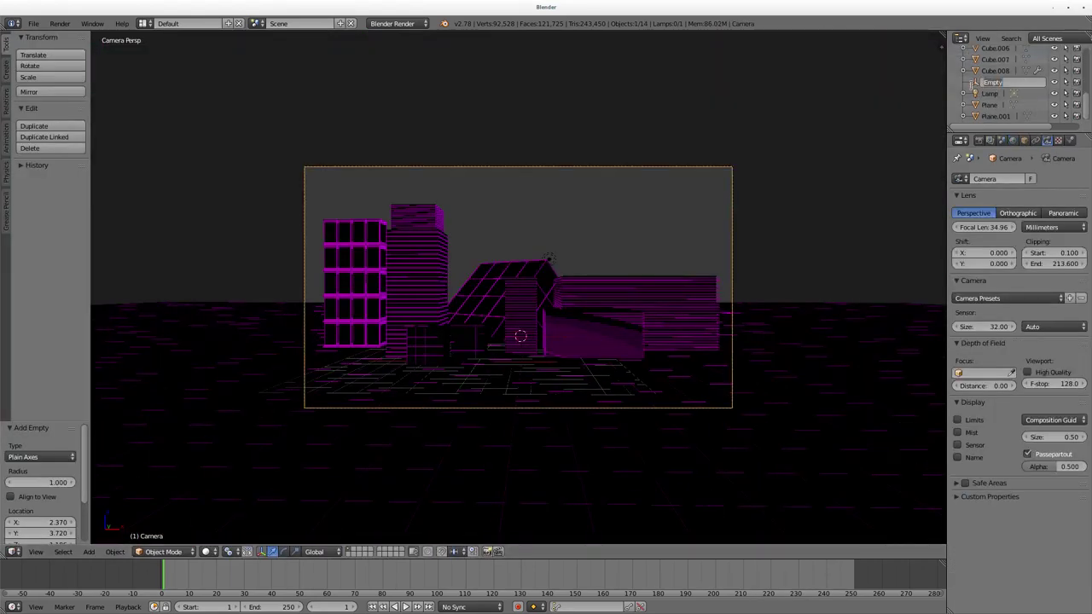
click(976, 84)
key(ctrl+t)
click(532, 182)
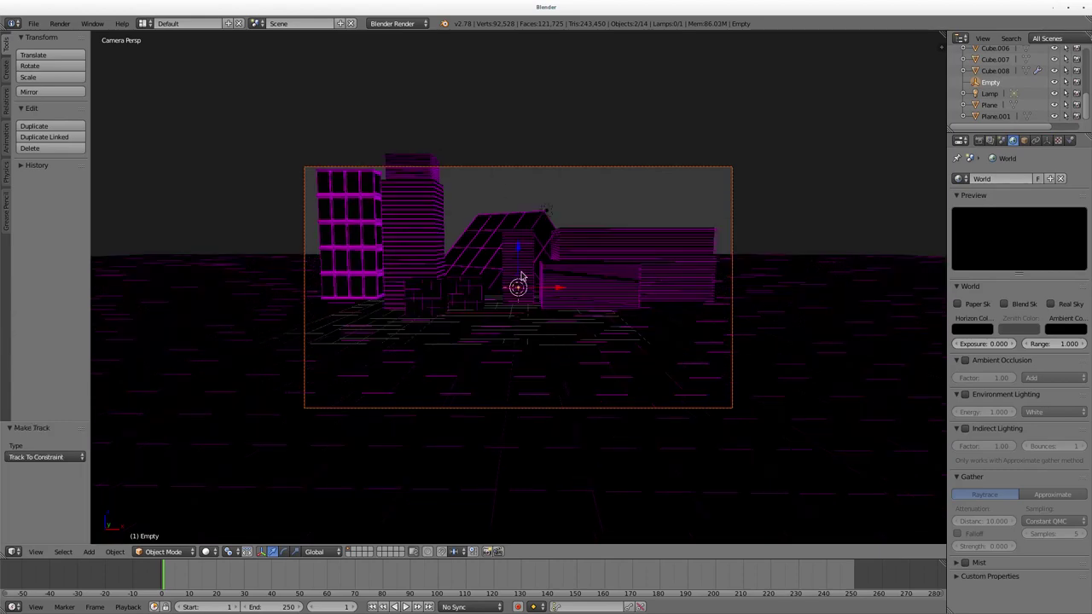
Split the workspace into four views, restore the city's layer and show the camera view
right_click(544, 415)
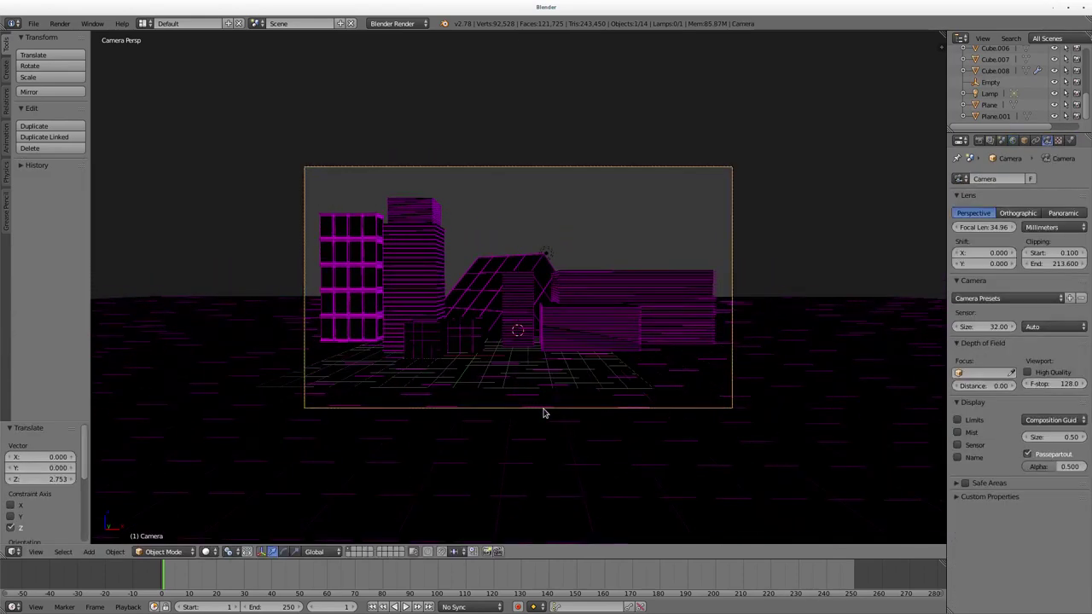
key(KP_7)
key(0)
key(ctrl+alt+q)
key(1)
key(KP_0)
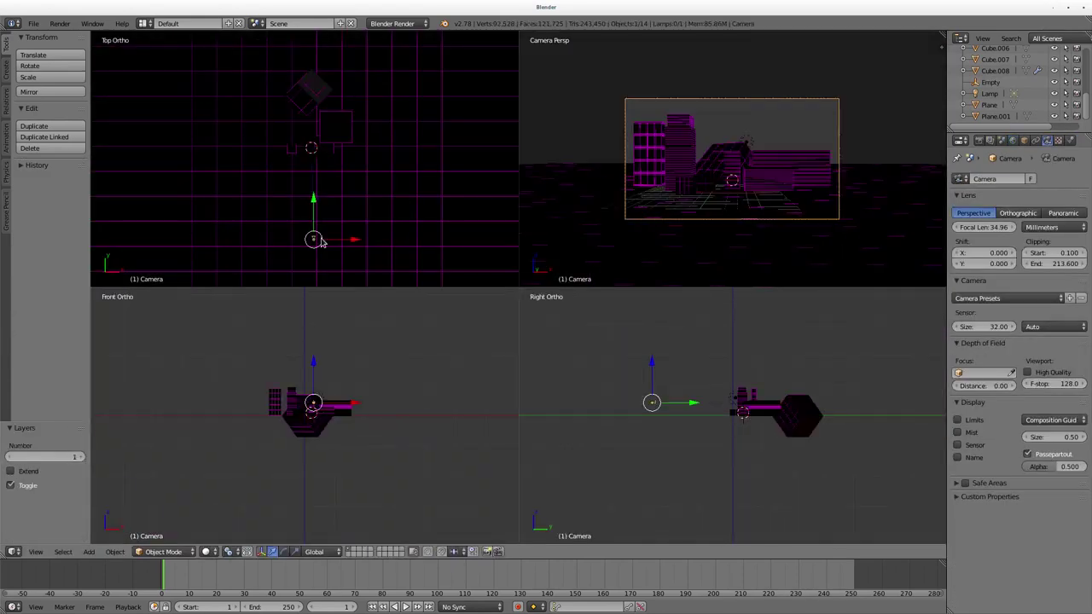
Keyframe the camera sliding sideways from frame 1 to 250, then duplicate four buildings
key(g)
click(249, 221)
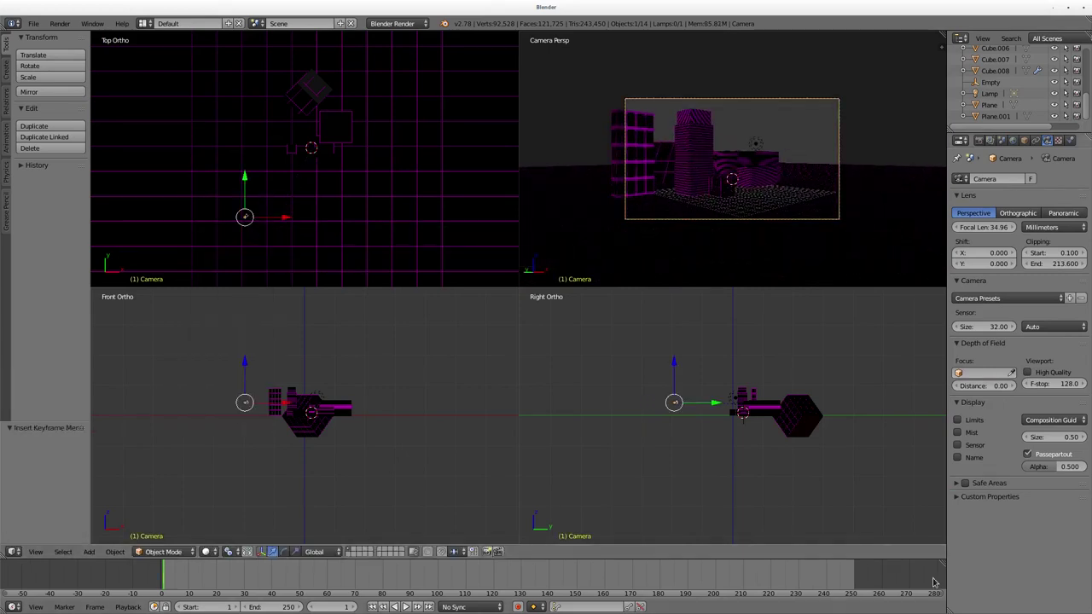
key(shift+Right)
key(g)
click(407, 233)
key(i)
click(342, 151)
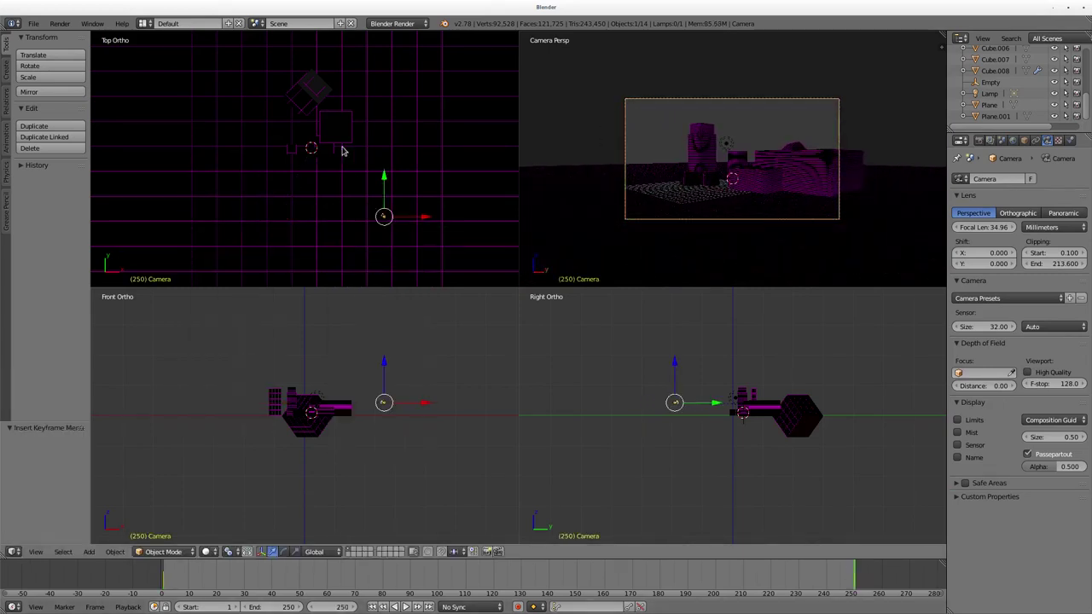
right_click(329, 153)
key(shift+d)
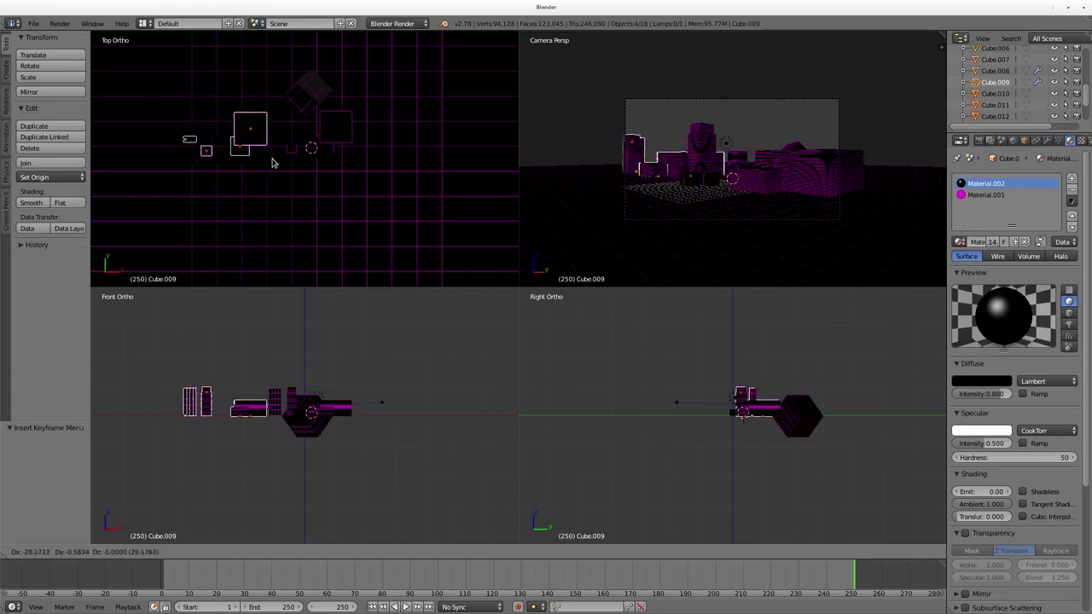
Rotate the building copies 90° on Z, place them beside the city, and add another copy
text(z90)
key(Return)
click(250, 491)
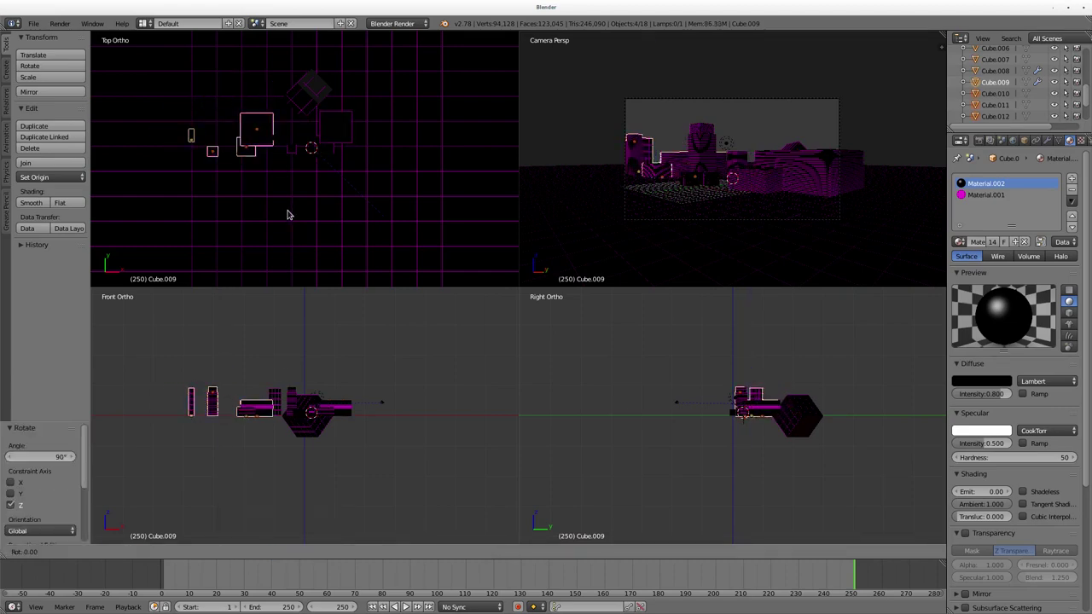
right_drag(213, 141, 265, 151)
key(shift+d)
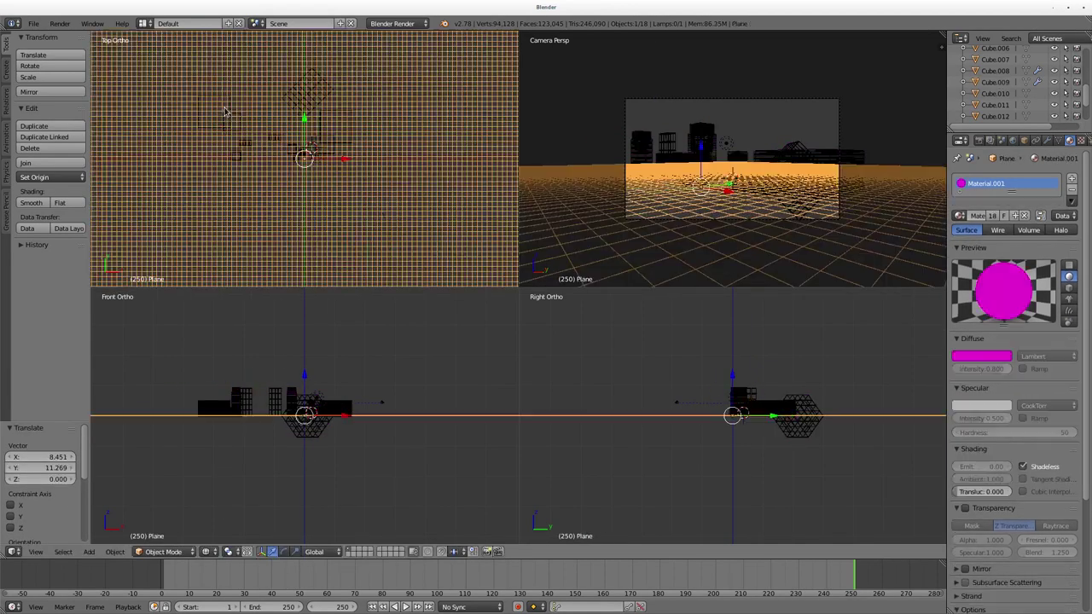
click(267, 143)
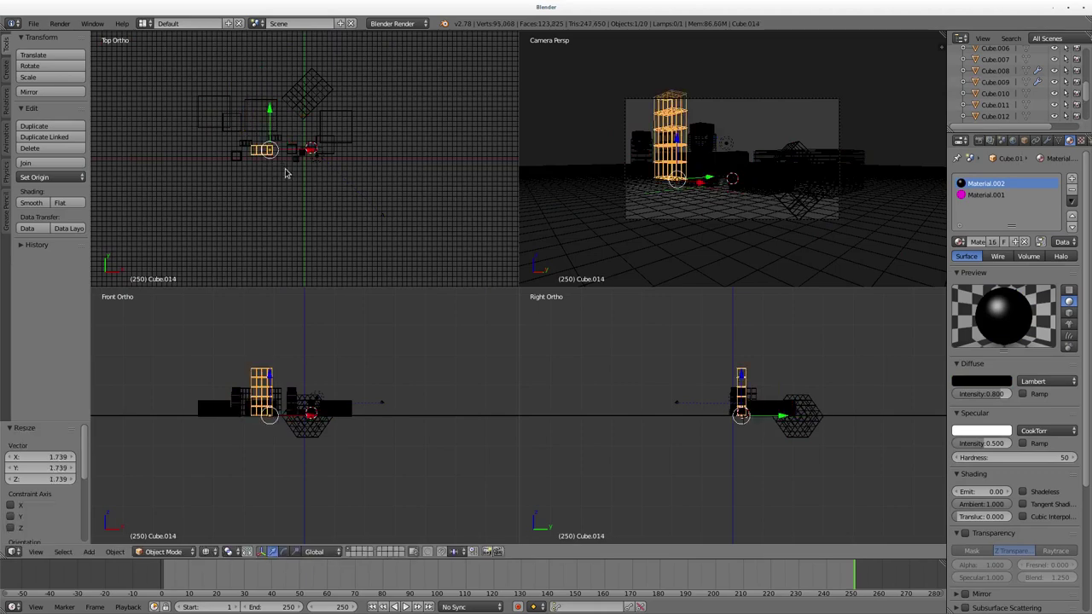
key(F12)
key(Escape)
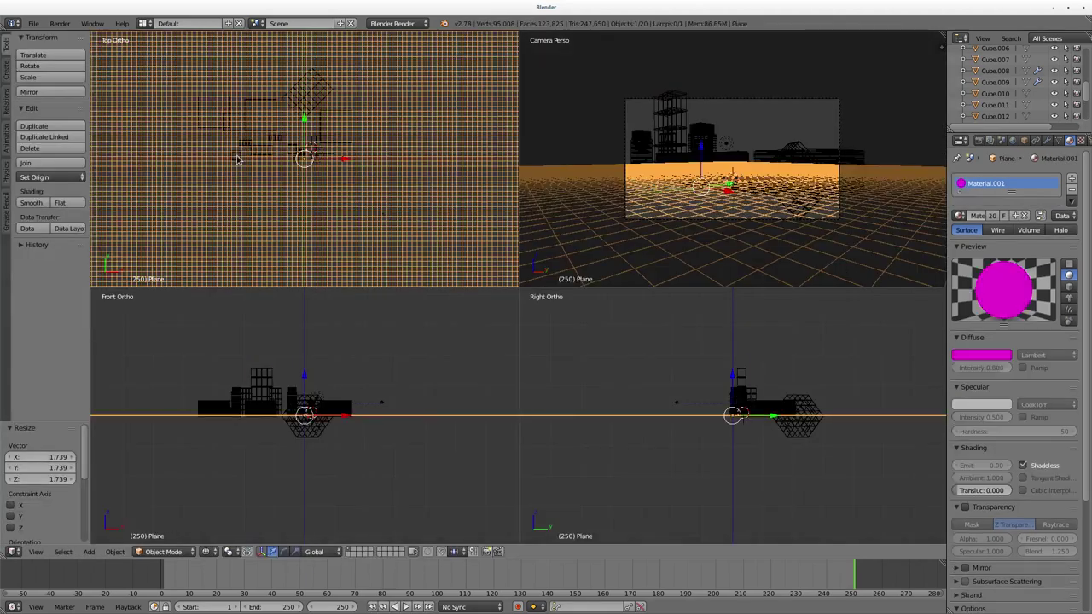
Scale the small cube to 0.48, move it along Y onto a rooftop, and render
right_click(237, 155)
key(KP_1)
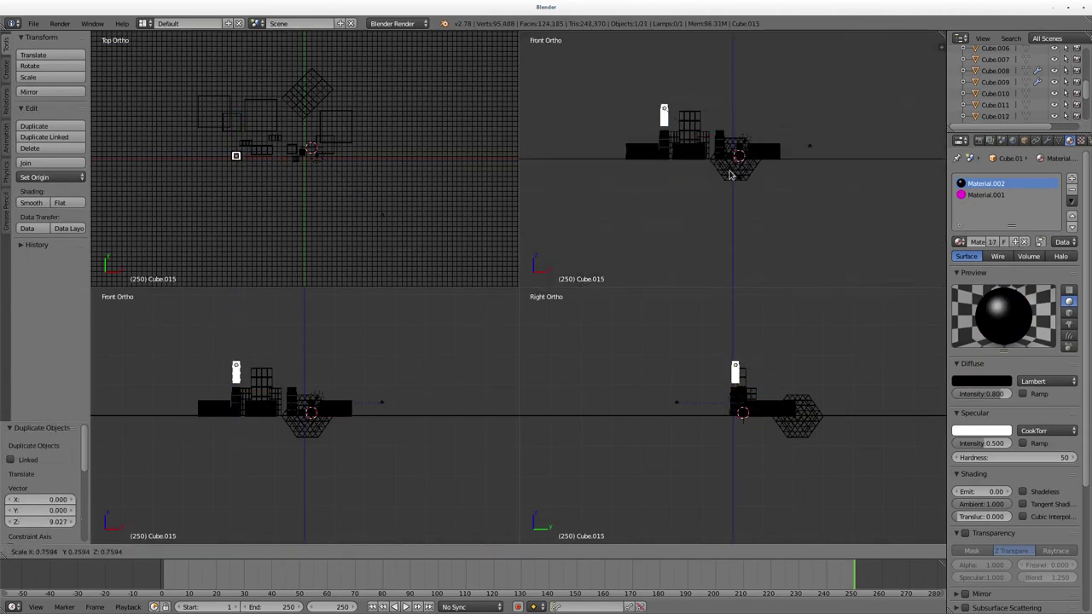
click(704, 176)
key(g)
key(y)
click(705, 190)
key(F12)
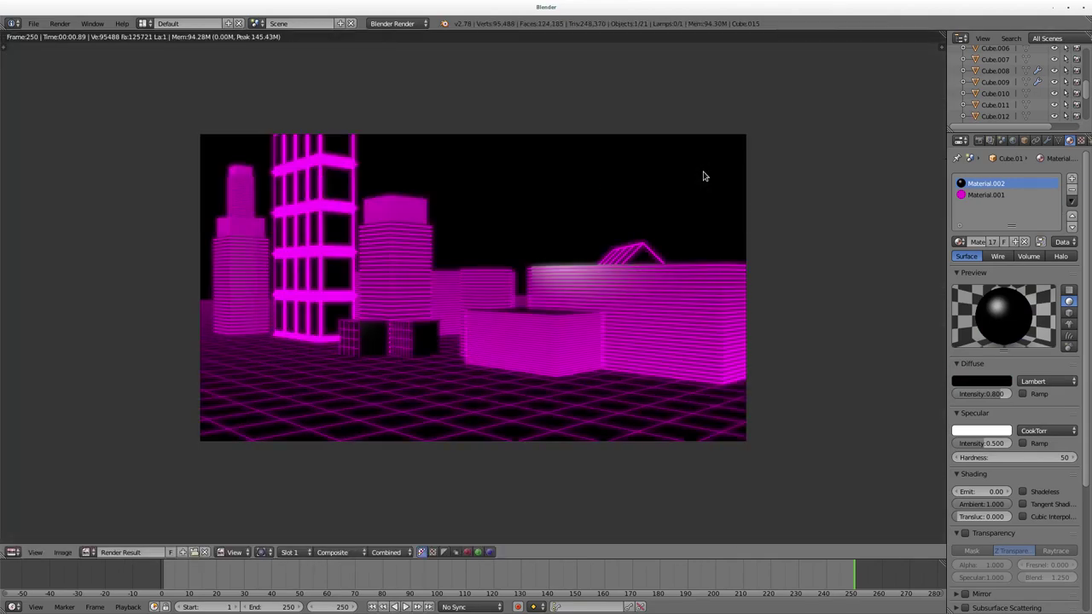
Preview the camera fly-through animation from the camera view
key(Escape)
key(KP_0)
key(alt+a)
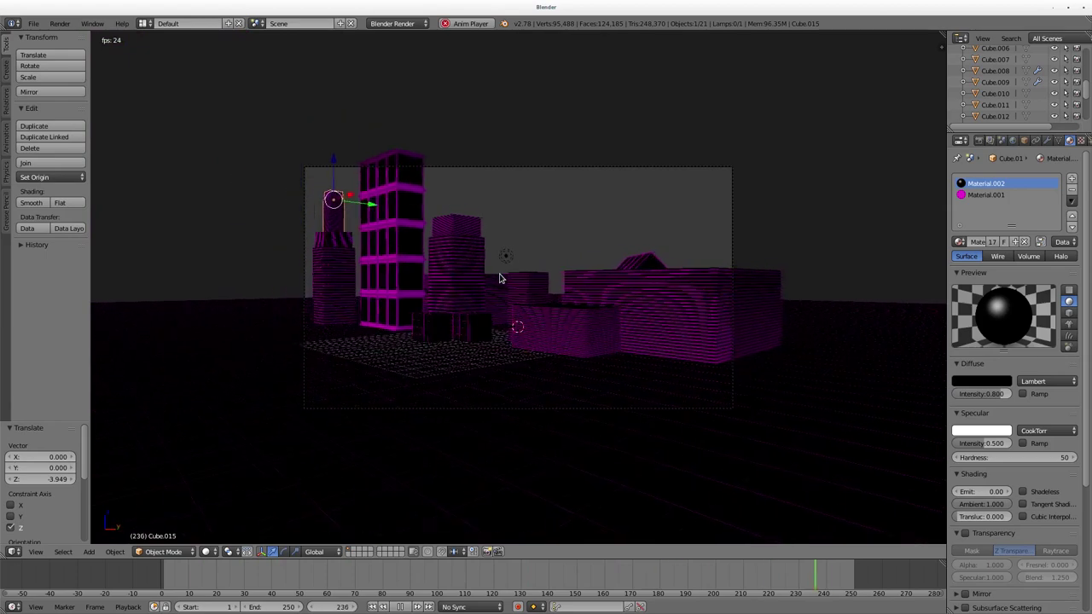
key(Escape)
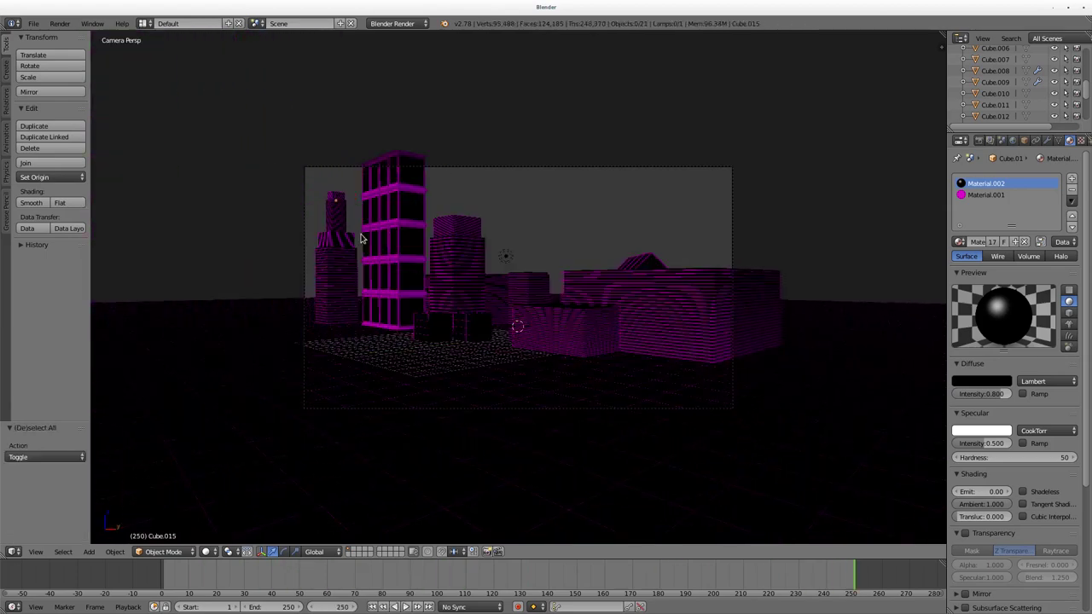
Add a copied building group rotated -70°, enlarge one cube by 3.13, and render frame 250
right_click(440, 311)
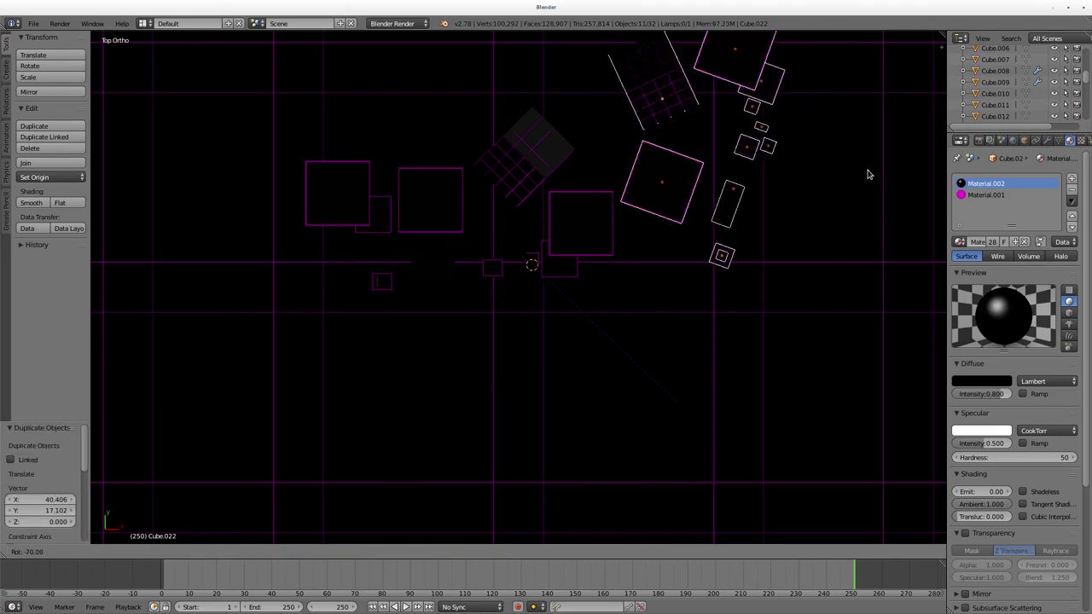
click(868, 174)
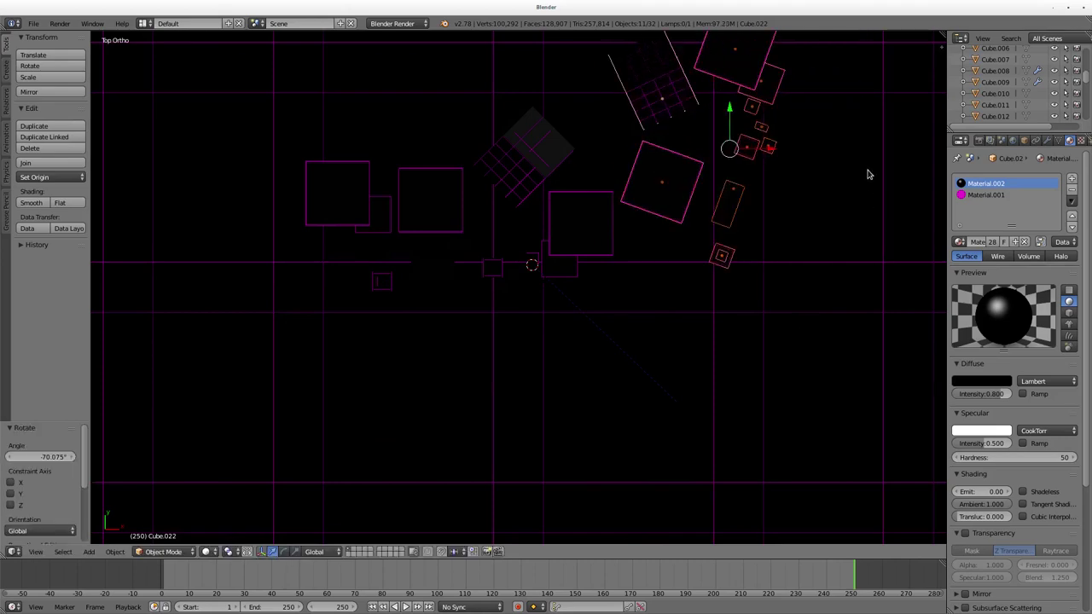
key(z)
key(KP_0)
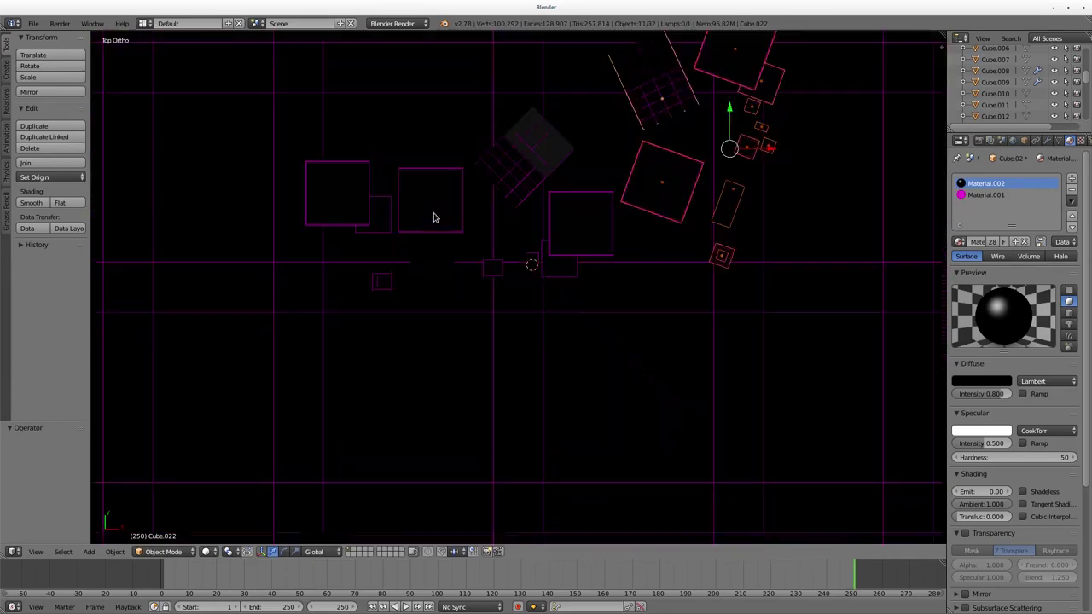
key(F12)
key(Escape)
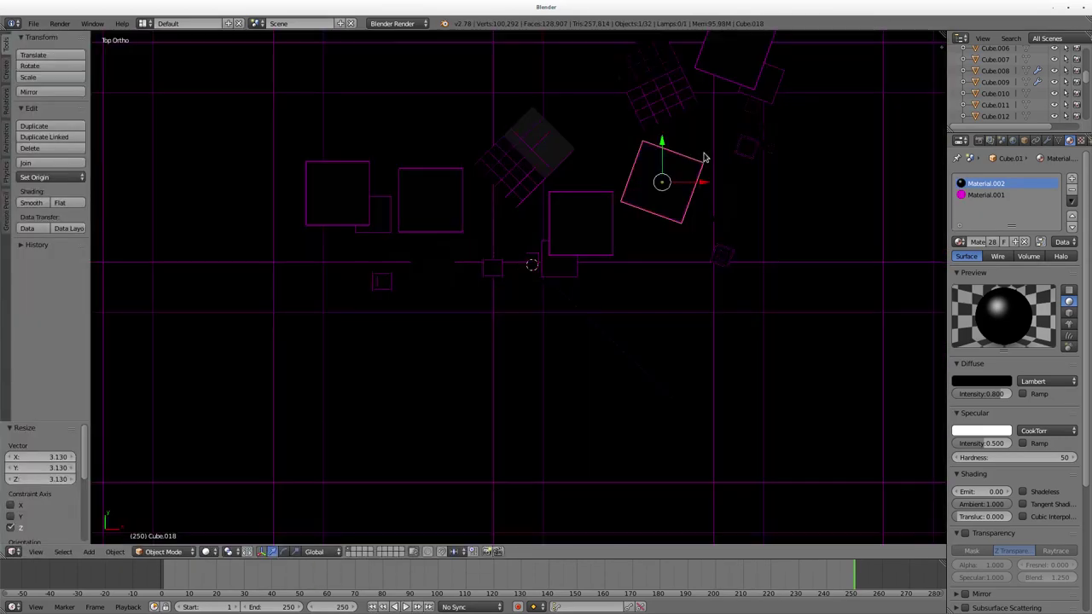
key(F12)
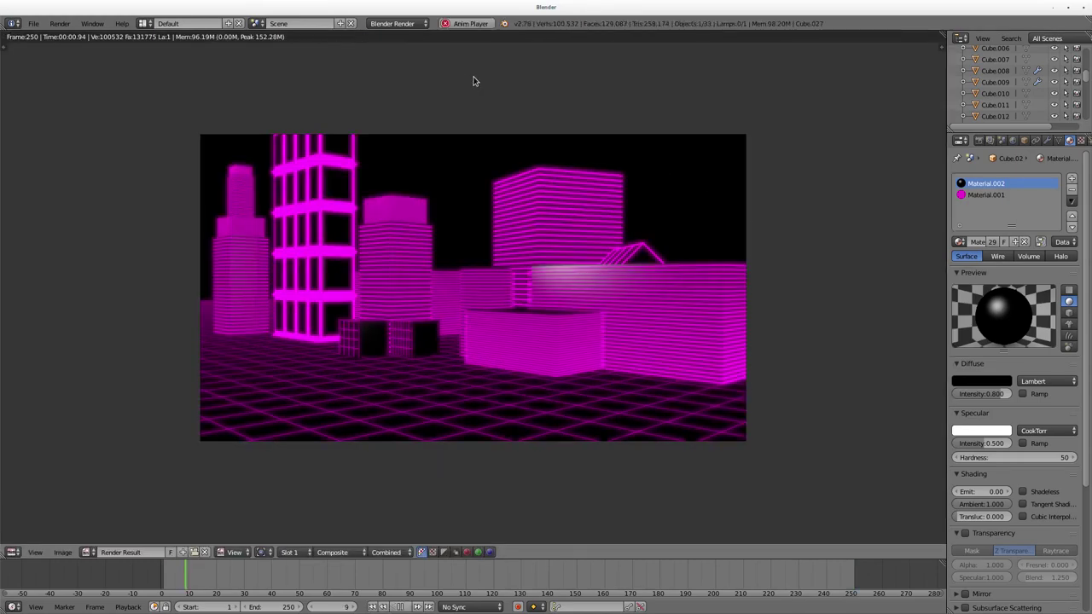
Close the frame-250 render to return to the 3D scene
key(Escape)
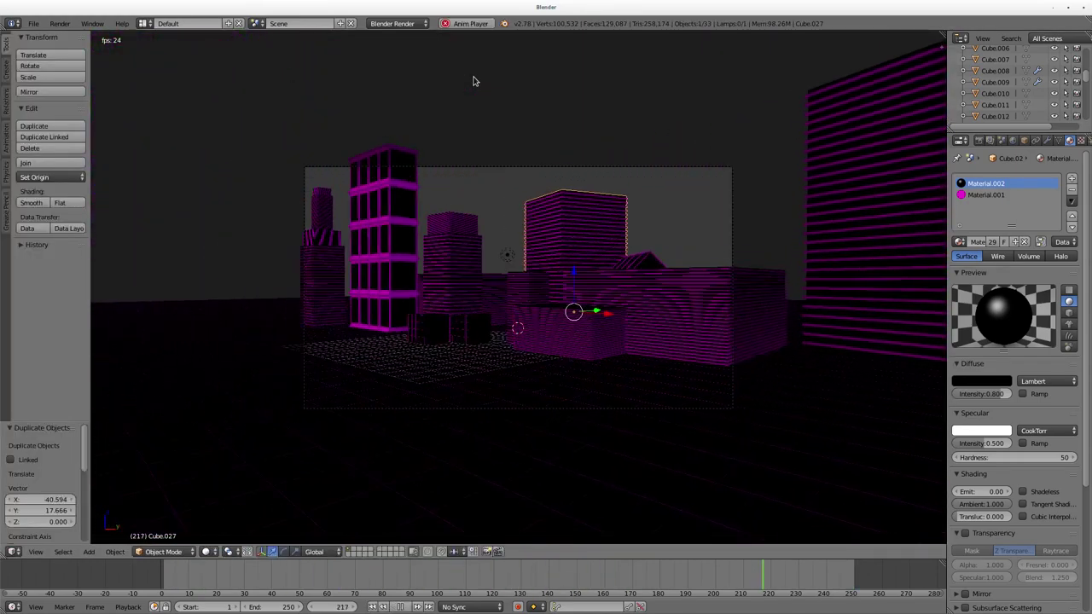